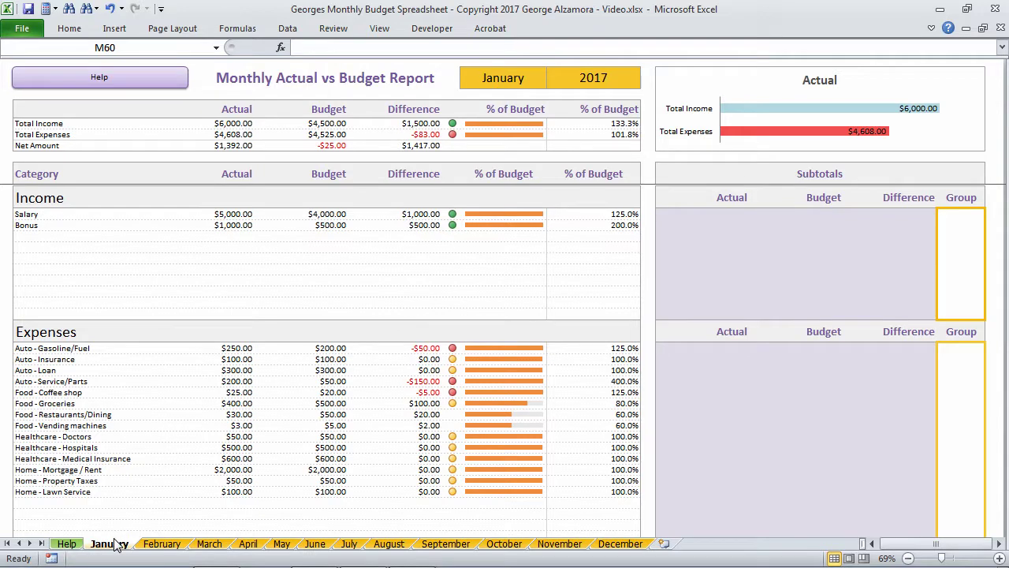
Step: Look through the monthly sheets from February to December, ending back on the January sheet
left_click(162, 544)
left_click(209, 544)
left_click(248, 544)
left_click(286, 545)
left_click(315, 544)
left_click(353, 546)
left_click(394, 546)
left_click(446, 544)
left_click(504, 545)
left_click(557, 544)
left_click(610, 544)
left_click(107, 546)
Step: Set the year in the January report's header to 2018
left_click(605, 76)
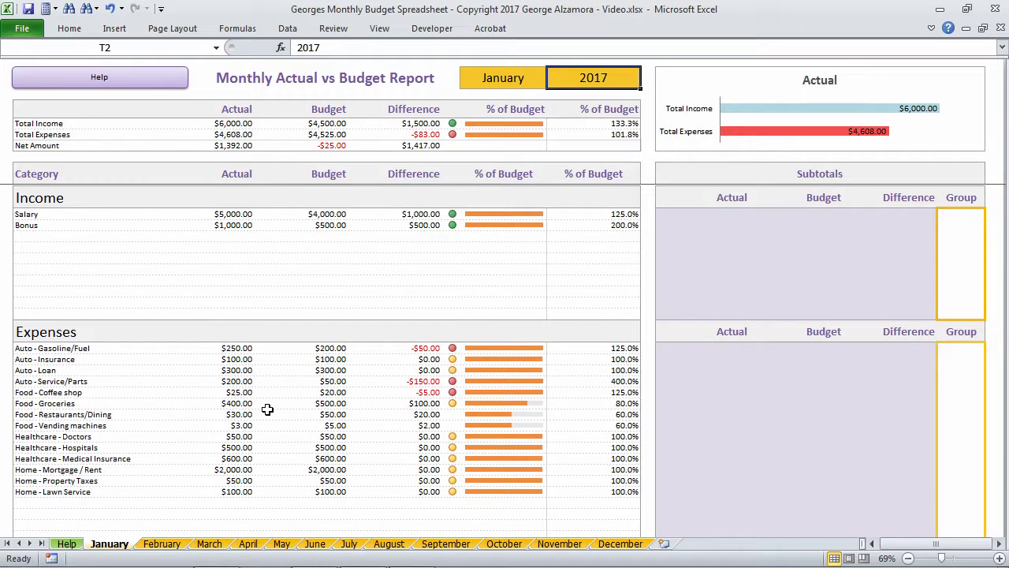
key("F2")
key("BackSpace")
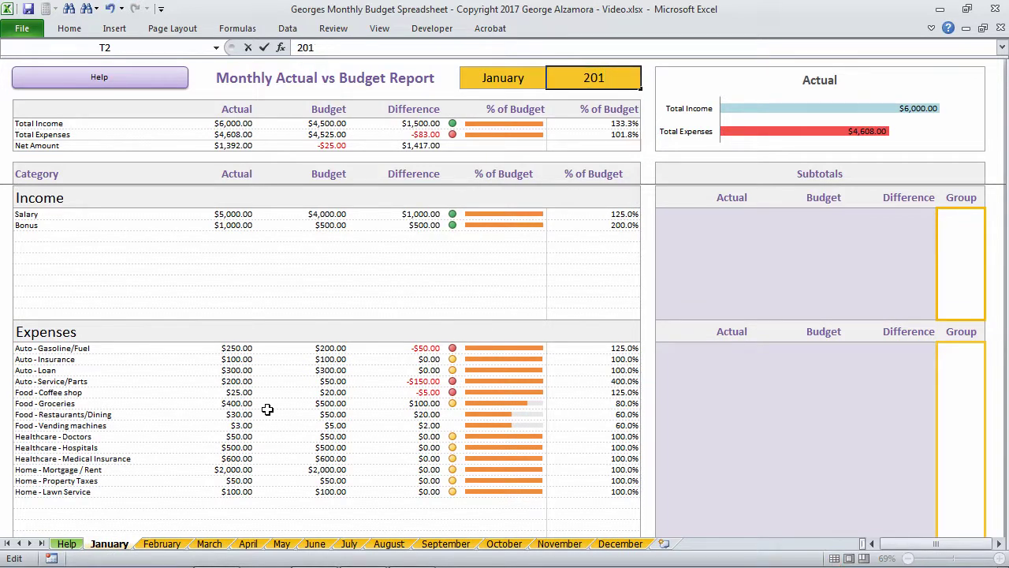
type("8")
key("Return")
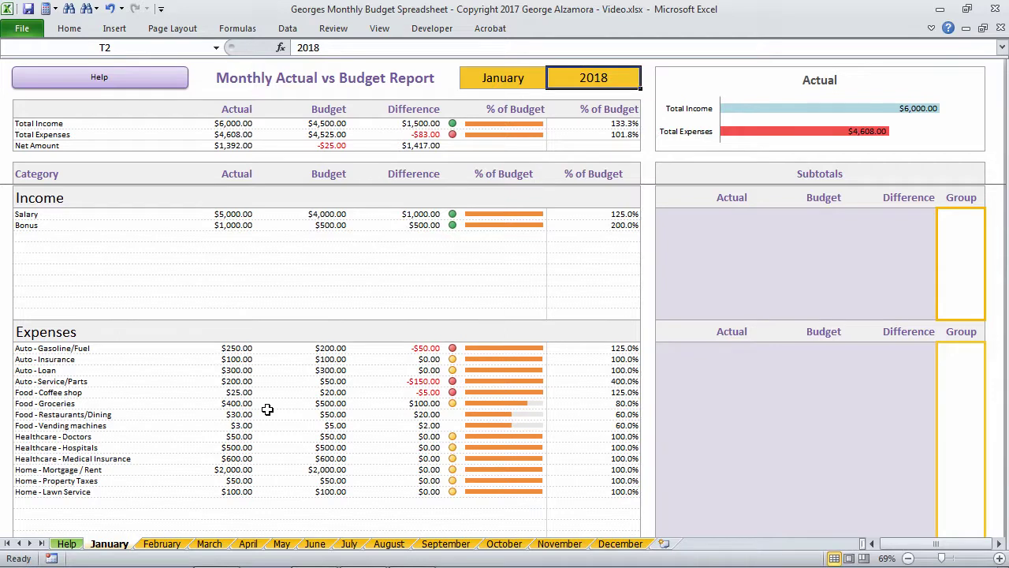
Step: Set the year in the January report's header back to 2017
key("F2")
key("BackSpace")
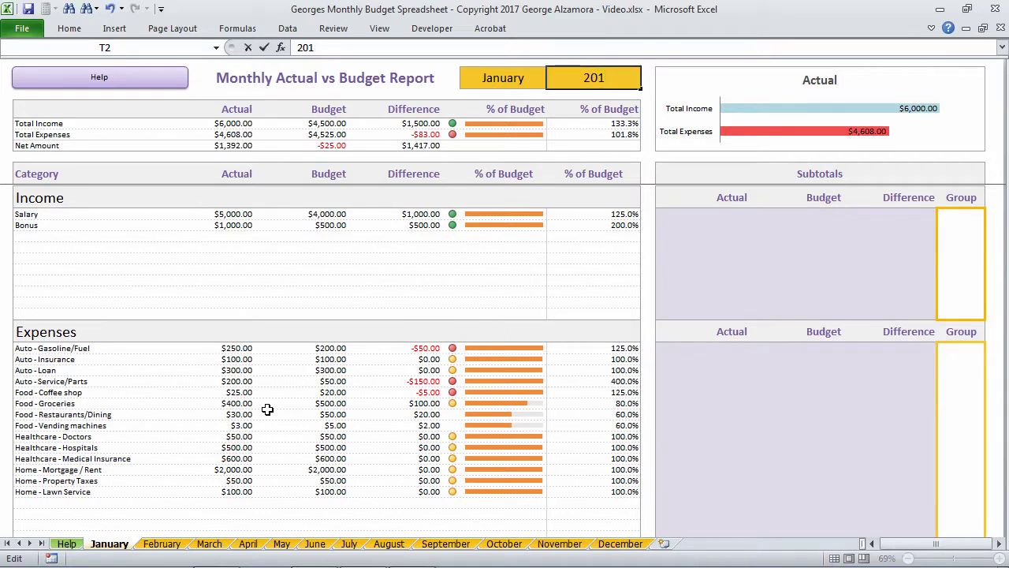
type("7")
key("Return")
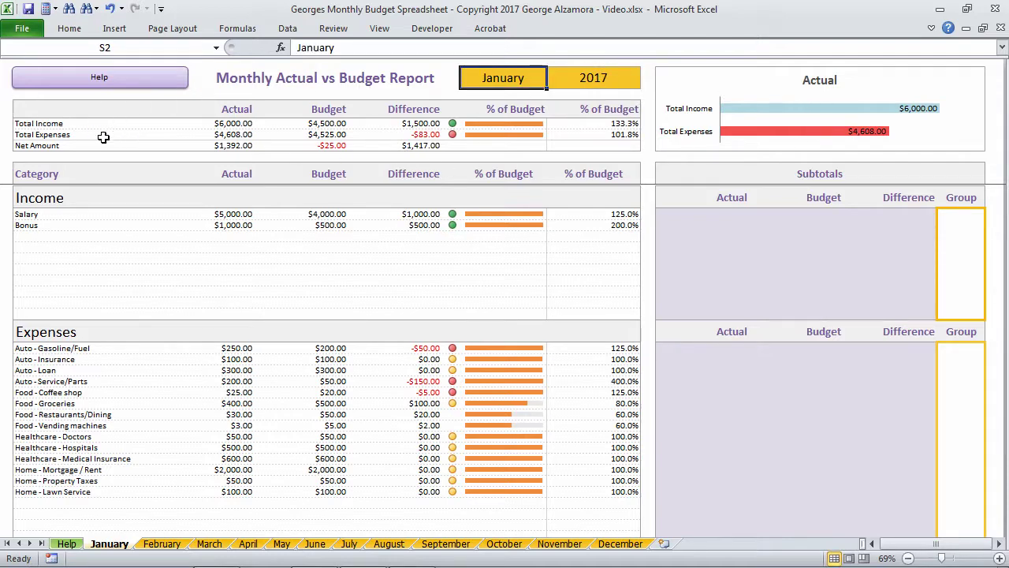
Step: Examine the category rows under Income and Expenses on the January sheet, including the empty rows below them
left_click(82, 198)
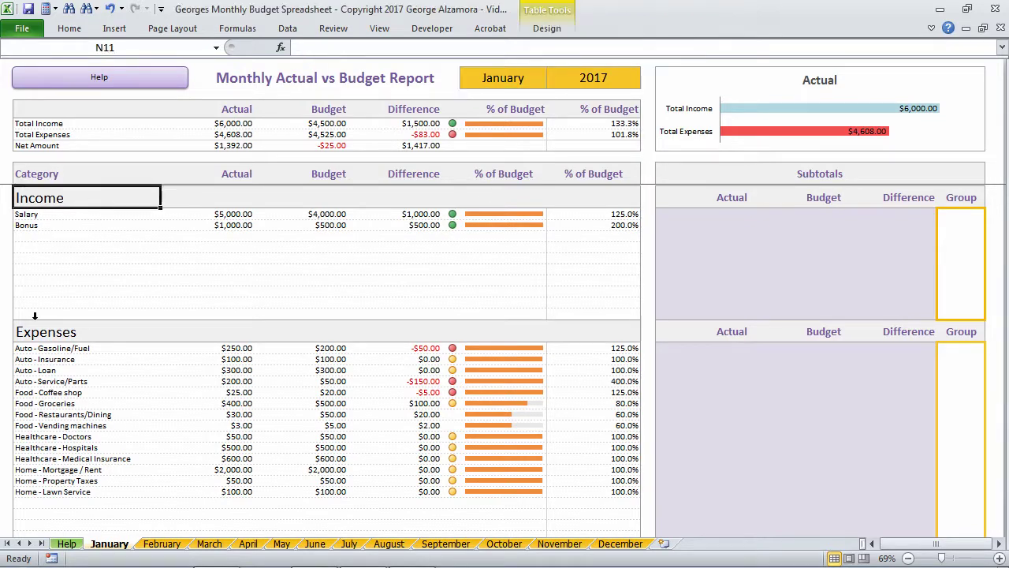
key("Down")
key("Down")
key("Down")
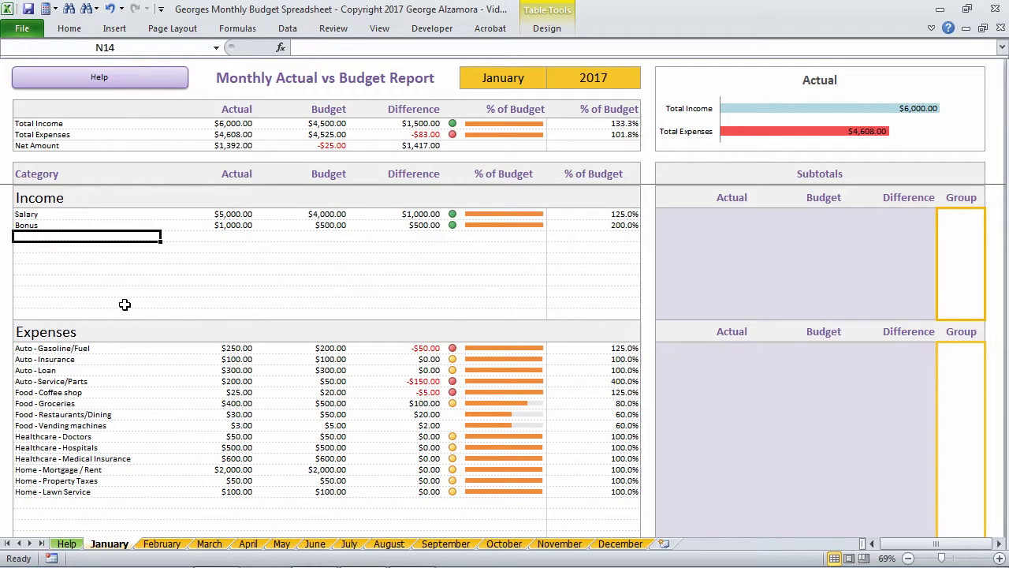
left_click(113, 331)
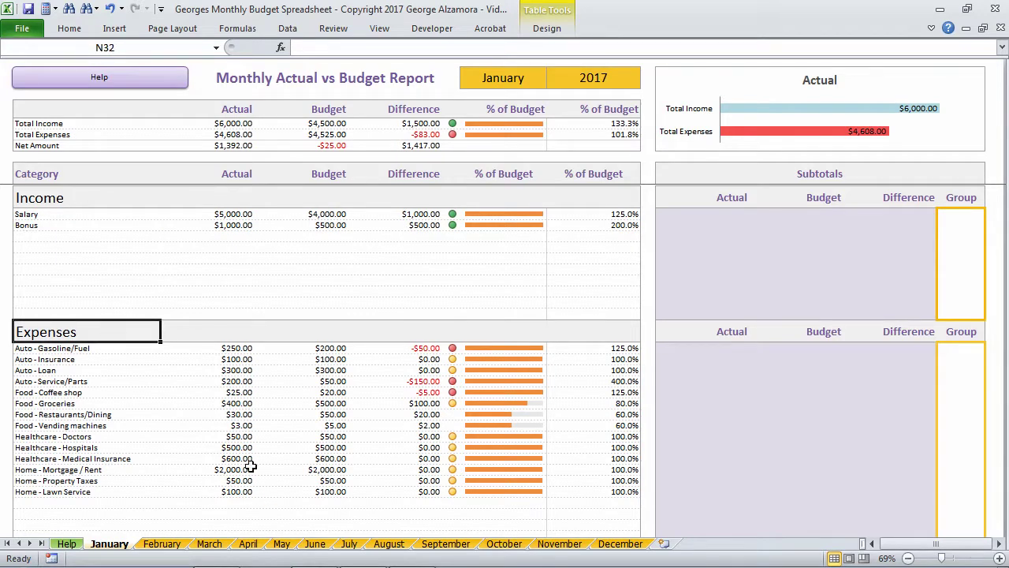
key("Down")
key("Down")
key("Down")
key("Down")
key("Down")
key("Down")
key("Down")
key("Down")
key("Down")
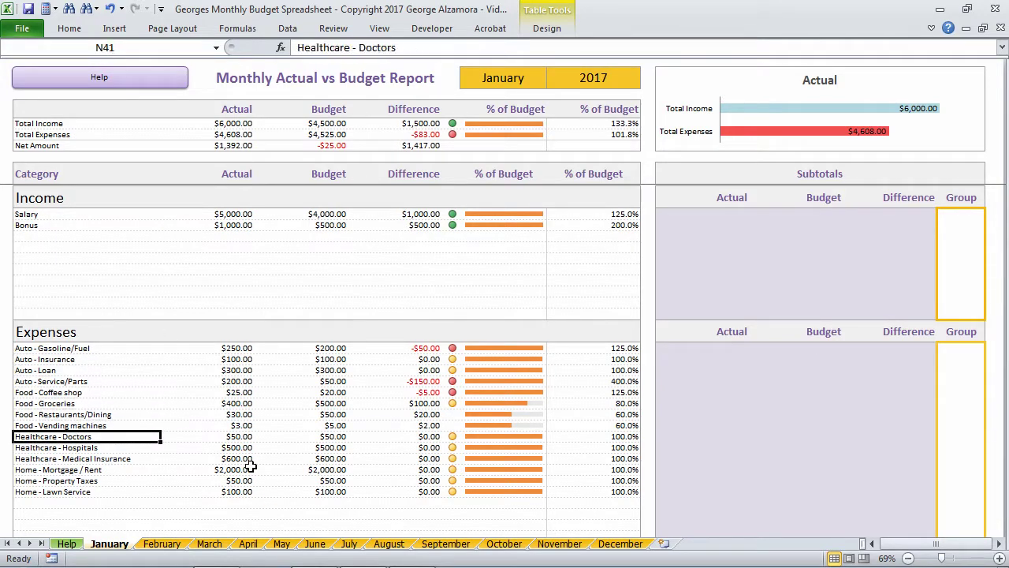
key("Down")
key("Down")
key("Down")
key("Down")
key("Down")
scroll(146, 434, "down", 2)
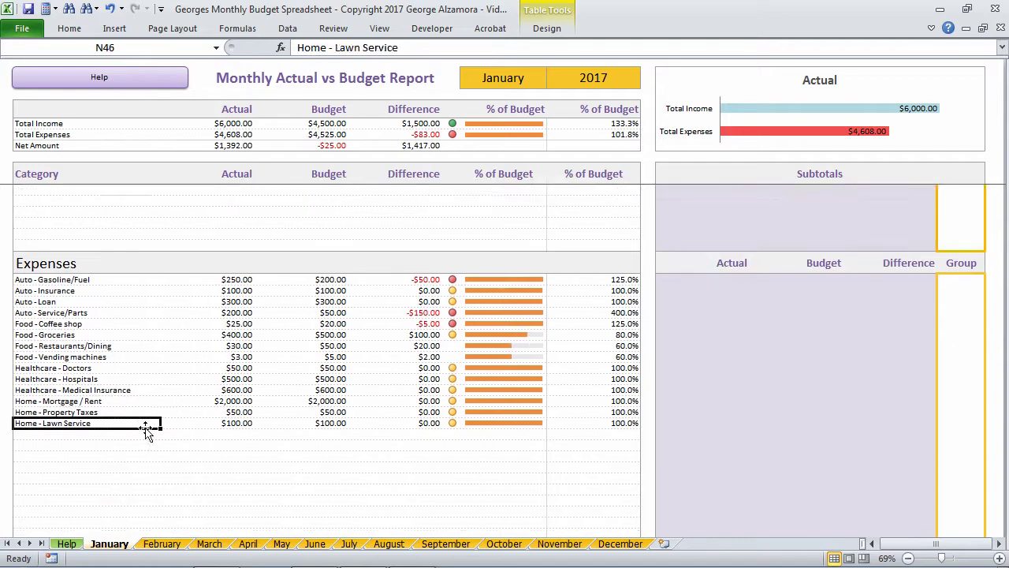
scroll(146, 433, "down", 8)
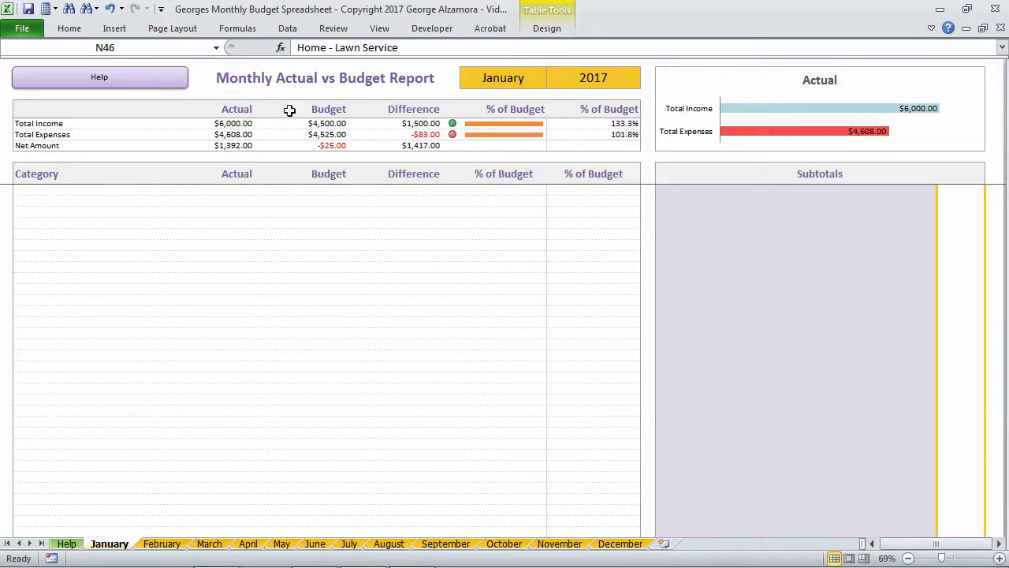
scroll(163, 406, "up", 2)
scroll(163, 407, "up", 6)
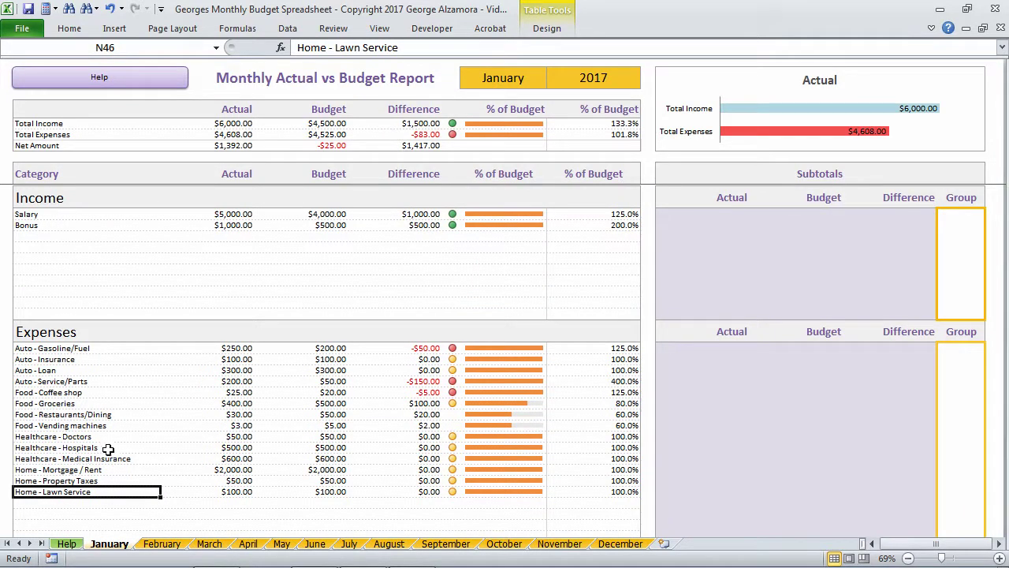
Step: Examine the empty income row, the summary's Actual figures, the Subtotals section and the four Auto expense categories
left_click(61, 236)
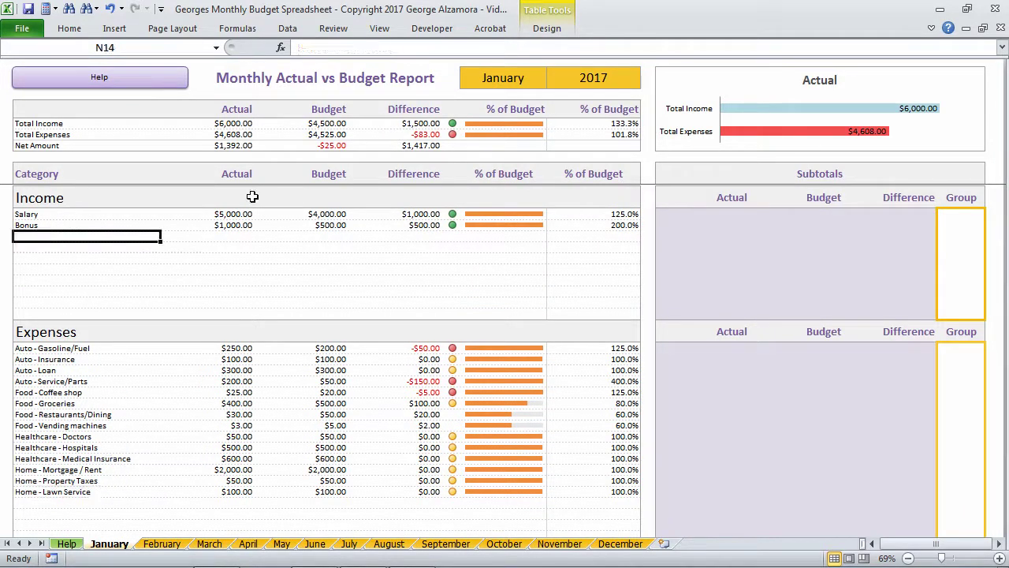
key("Up")
key("Down")
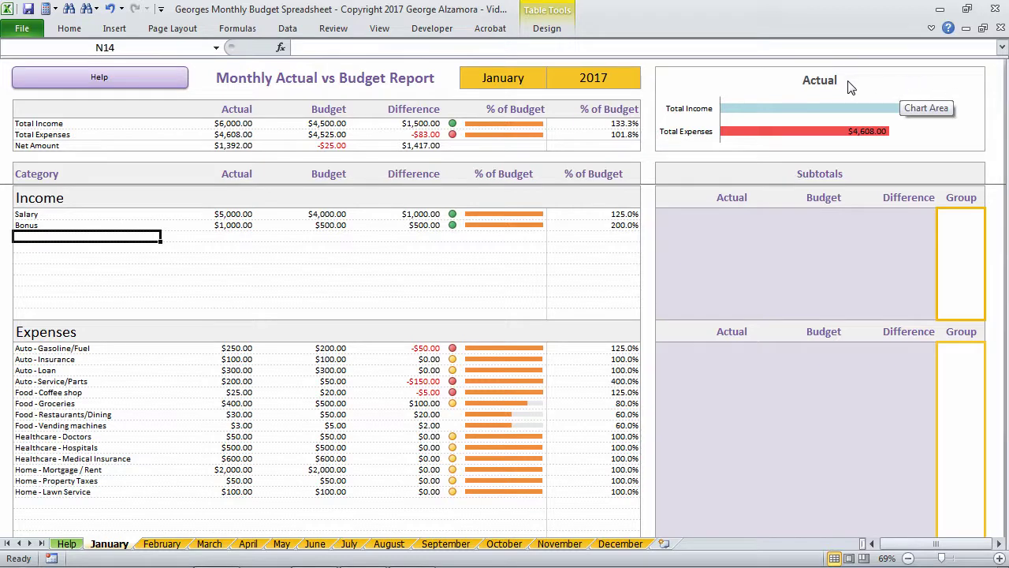
left_click_drag(228, 110, 225, 132)
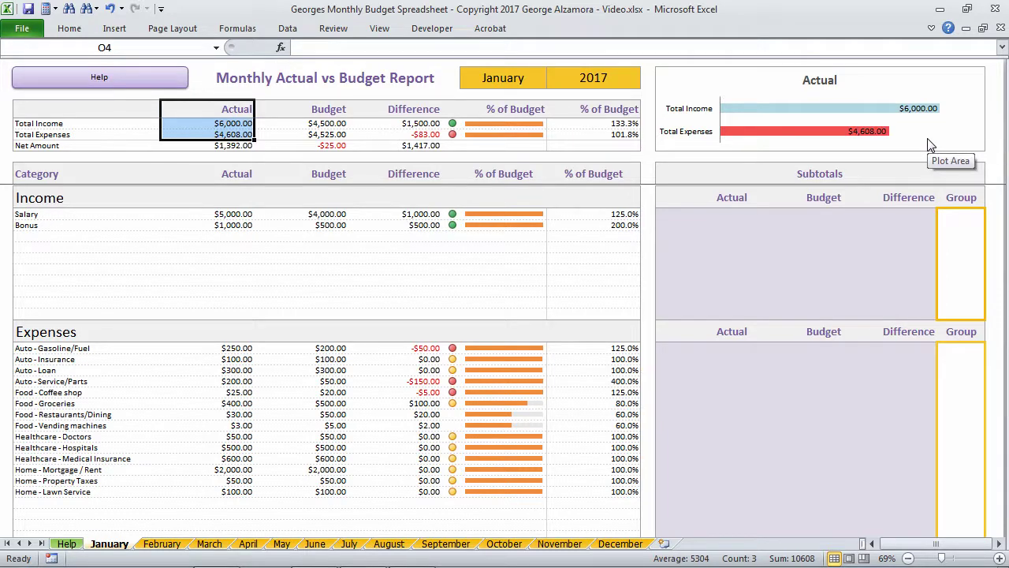
left_click(833, 224)
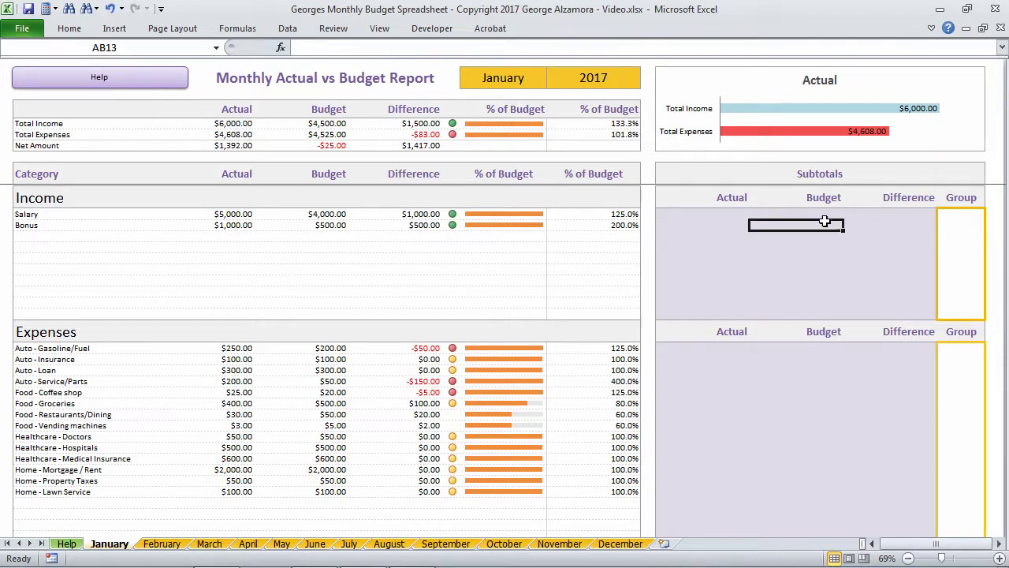
key("Up")
key("Up")
key("Up")
key("Up")
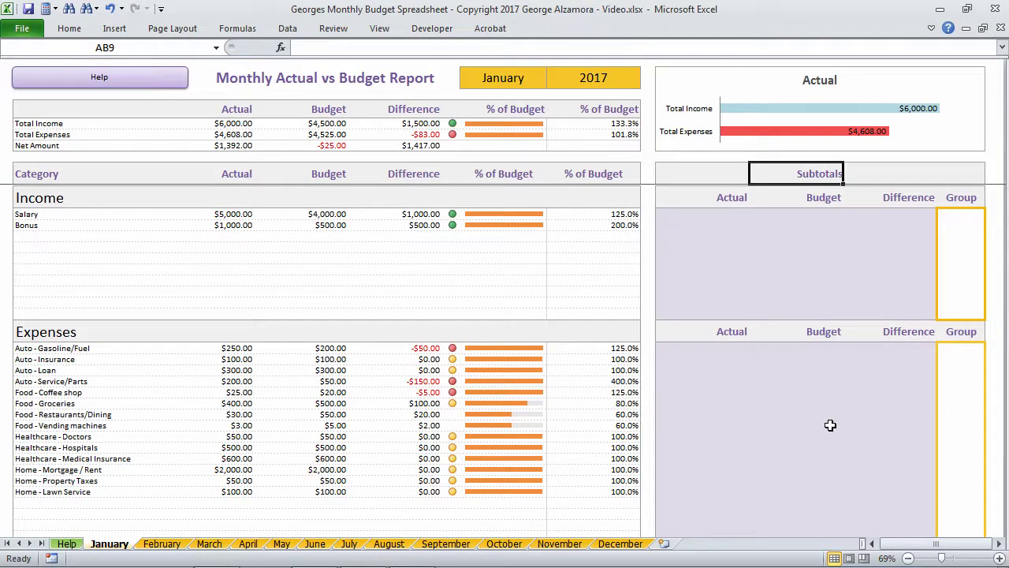
left_click(42, 352)
left_click_drag(42, 348, 49, 375)
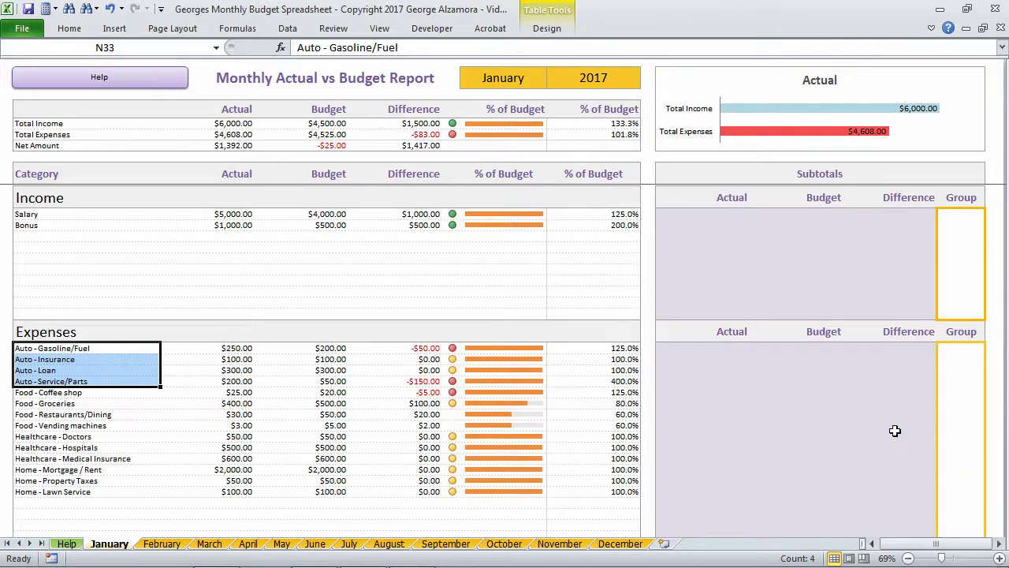
Step: Add an income category named Tips below Bonus with a budget of 400
left_click(68, 203)
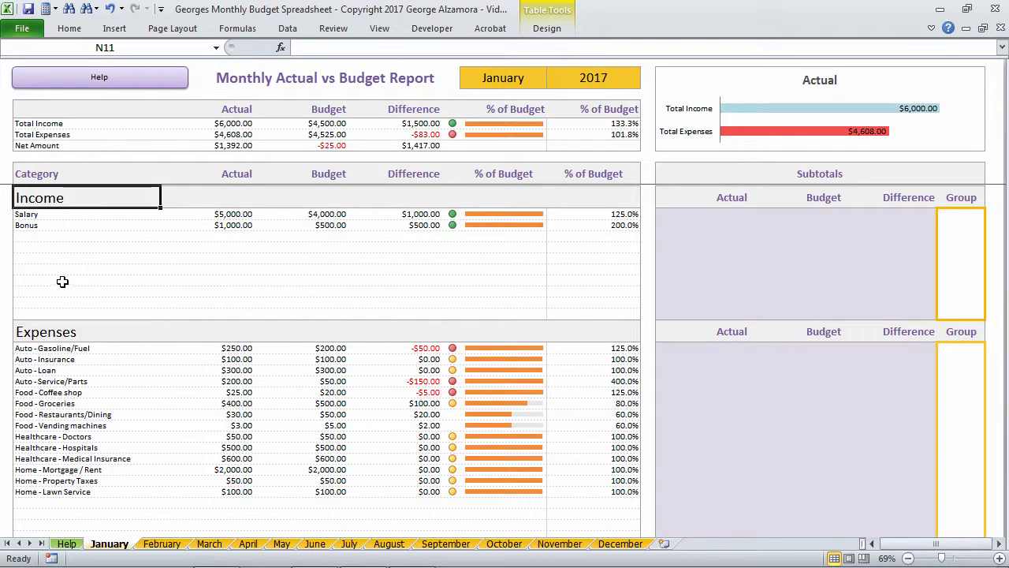
key("Down")
key("Down")
key("Down")
type("Tips")
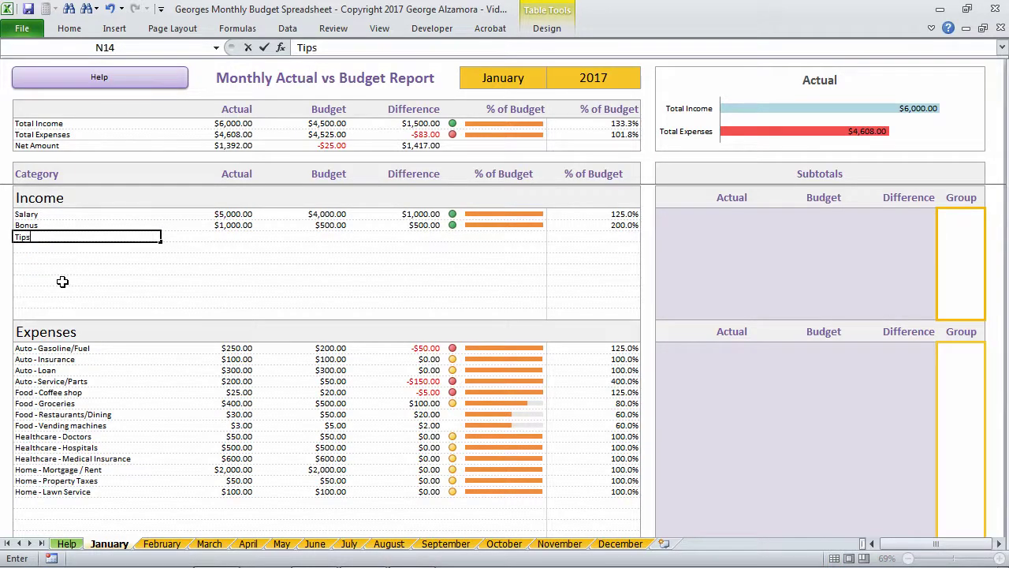
key("Tab")
key("Tab")
type("400")
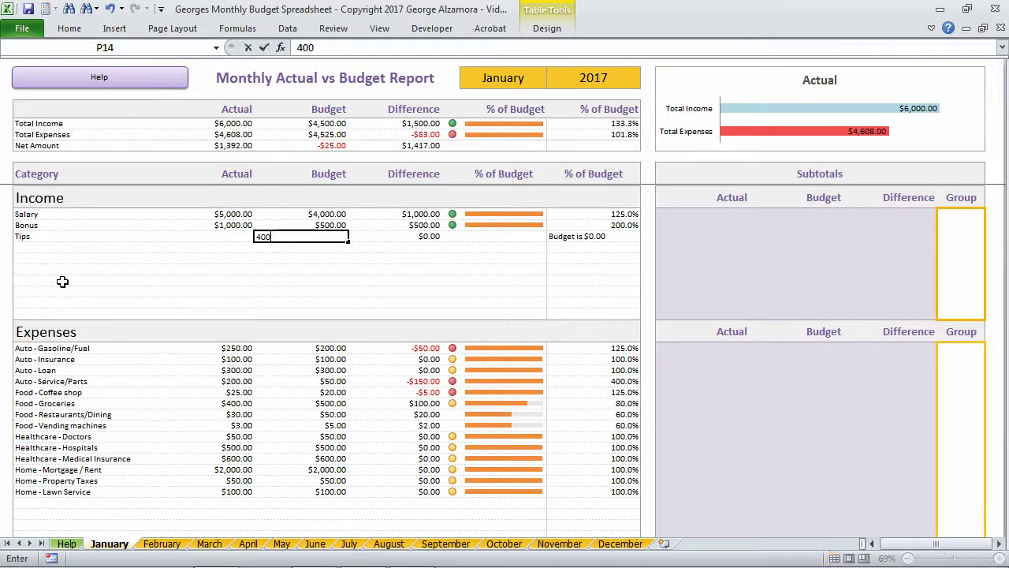
key("Return")
Step: Enter 200 as the actual amount for the Tips income category
key("Up")
key("Left")
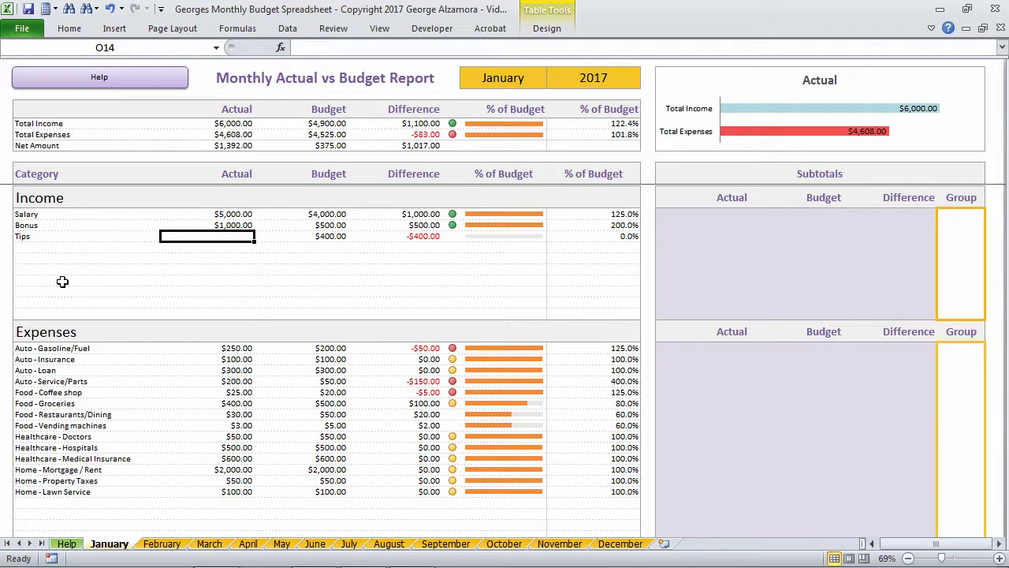
type("200")
key("Return")
Step: Examine how the Tips row's actual and budget amounts relate to its difference, percentage of budget and bar
key("Up")
key("Right")
key("Right")
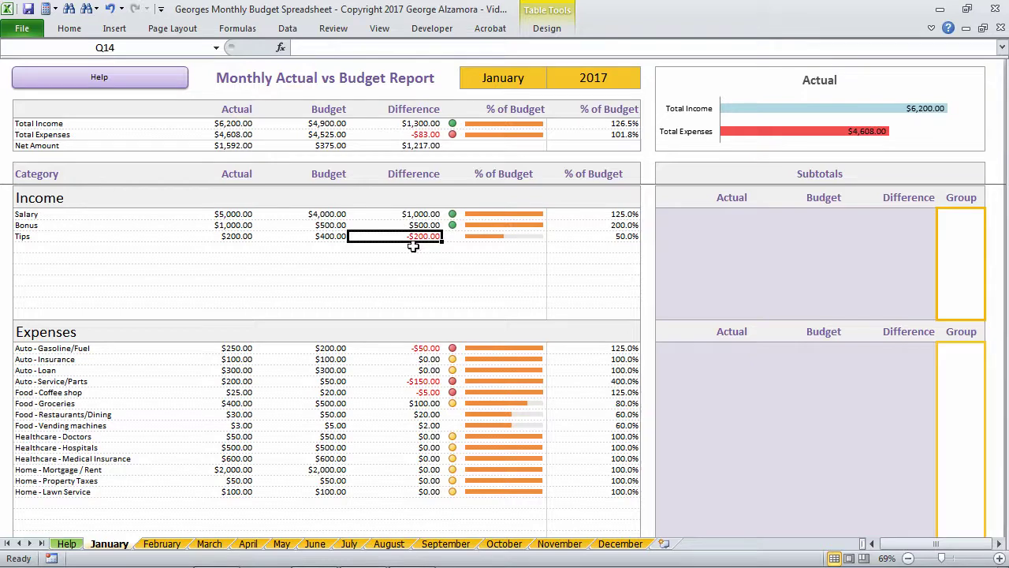
left_click_drag(234, 237, 338, 248)
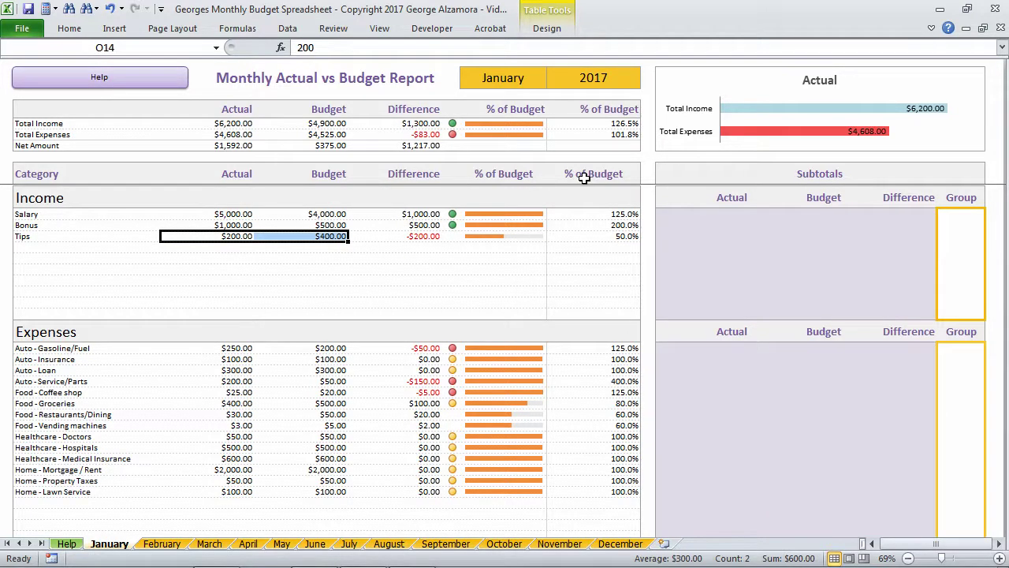
left_click(603, 236)
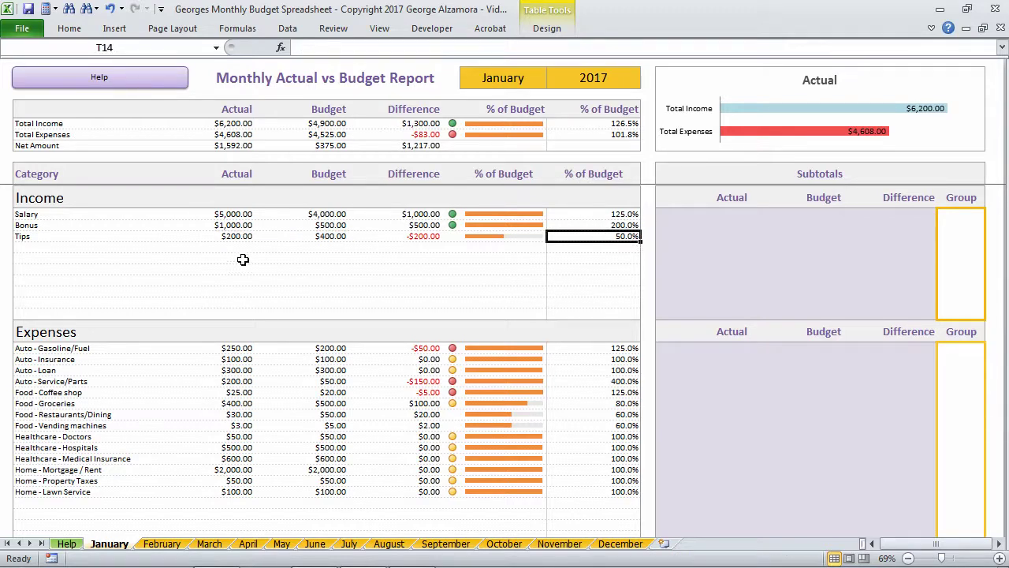
left_click(217, 236)
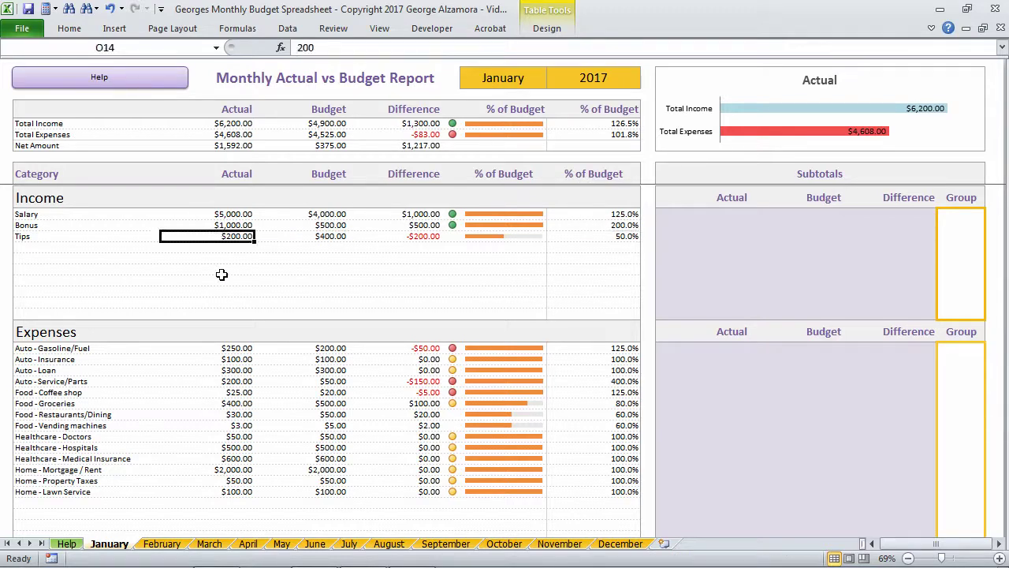
left_click(602, 240)
left_click(334, 240)
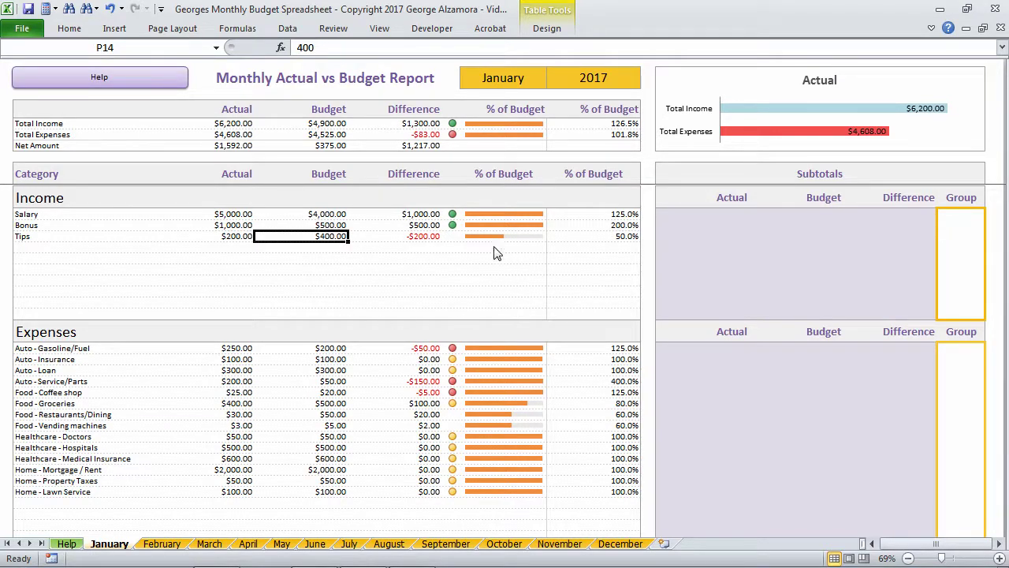
mouse_move(489, 245)
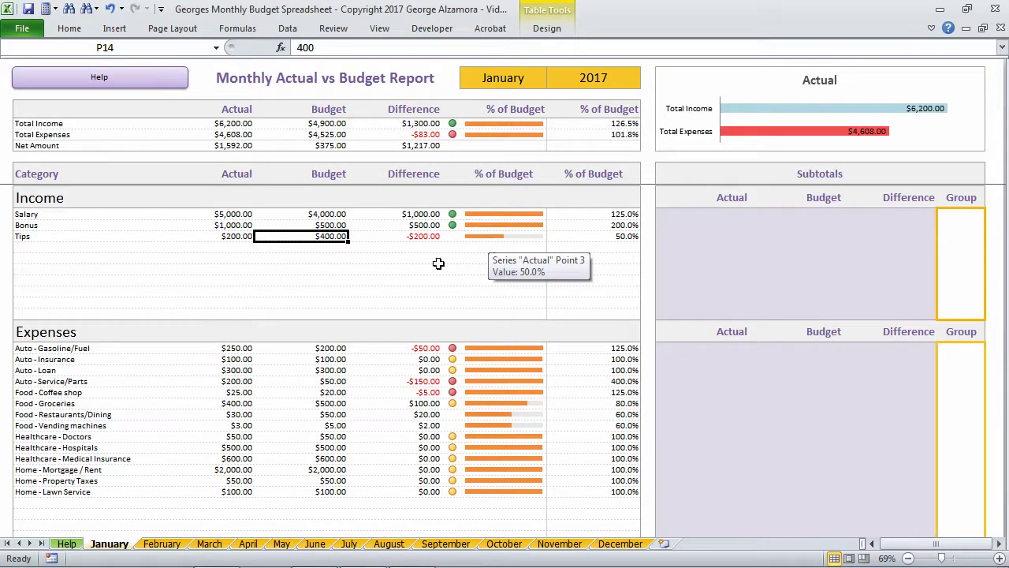
Step: Examine the Expenses categories alongside the Subtotals section and its Group column
left_click(95, 339)
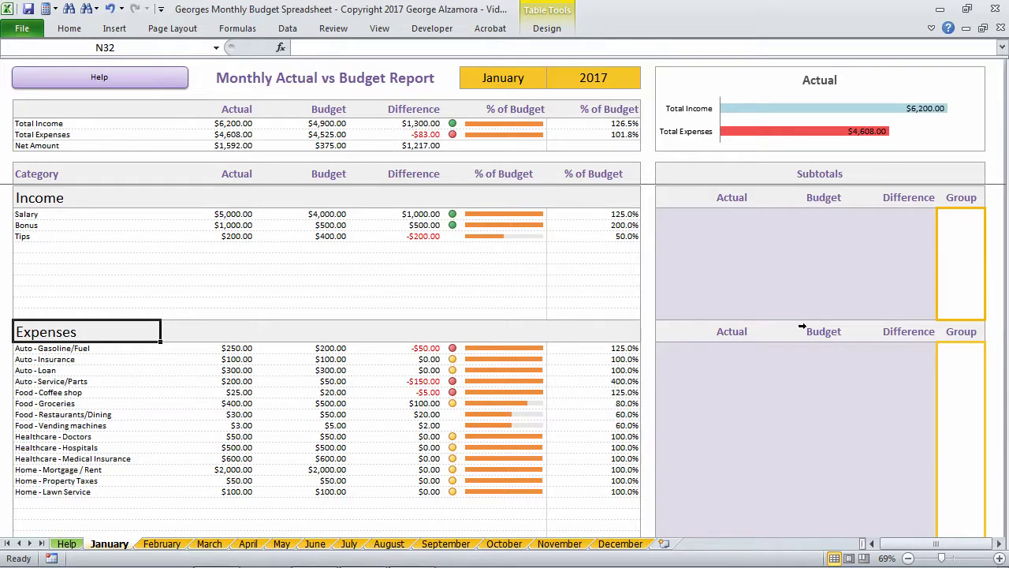
left_click(806, 172)
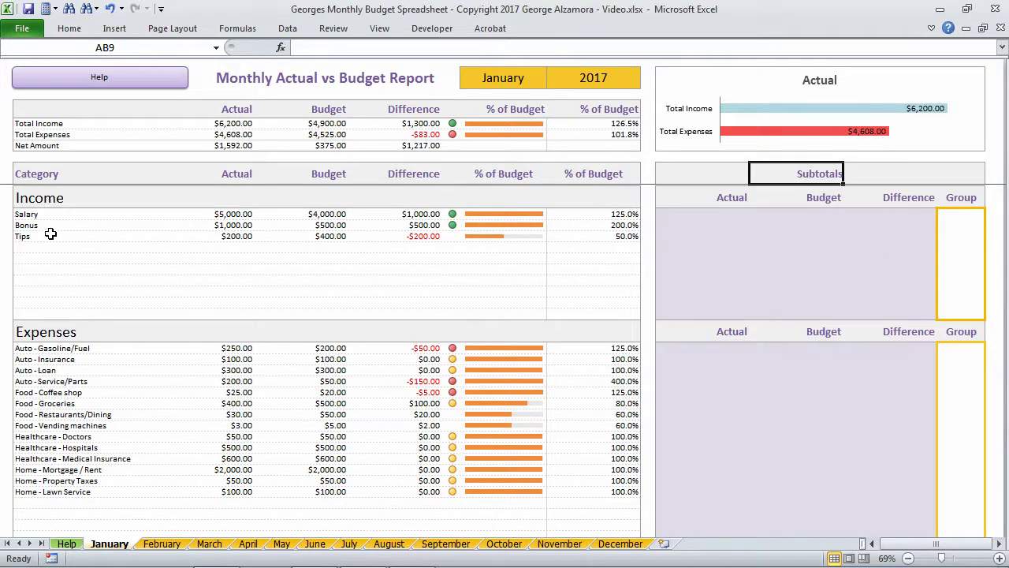
left_click(699, 357)
left_click(55, 335)
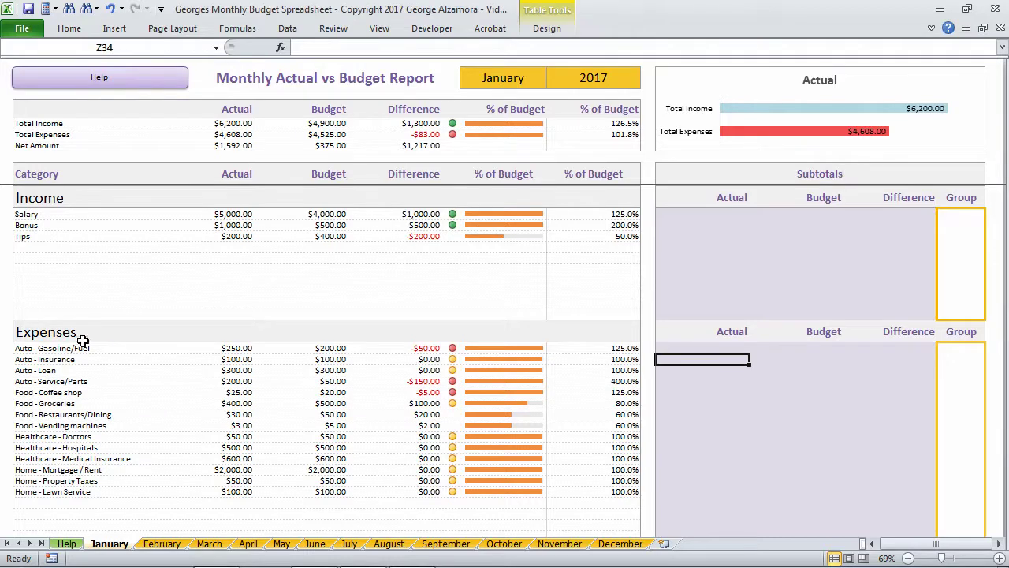
left_click(86, 347)
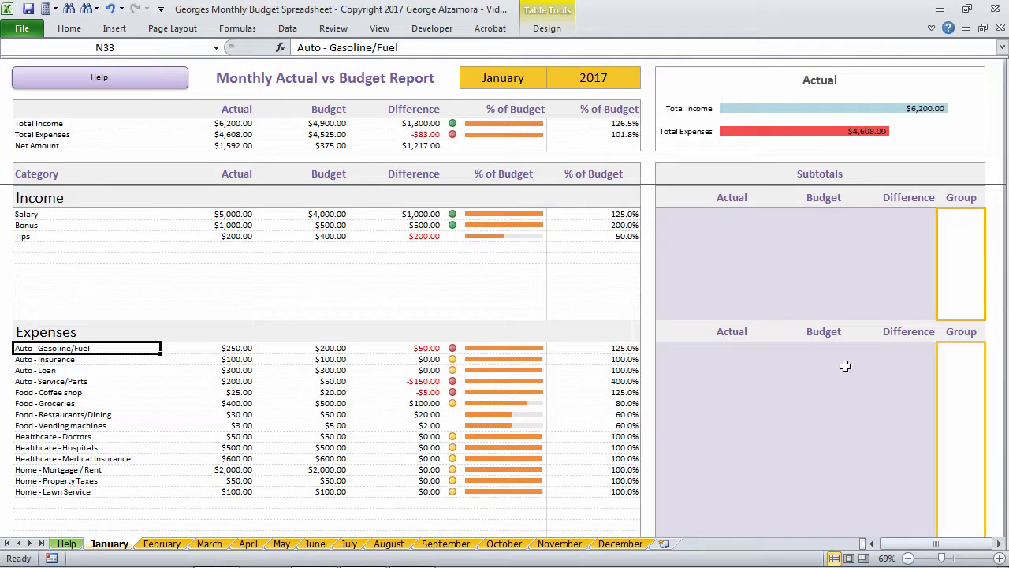
left_click(967, 334)
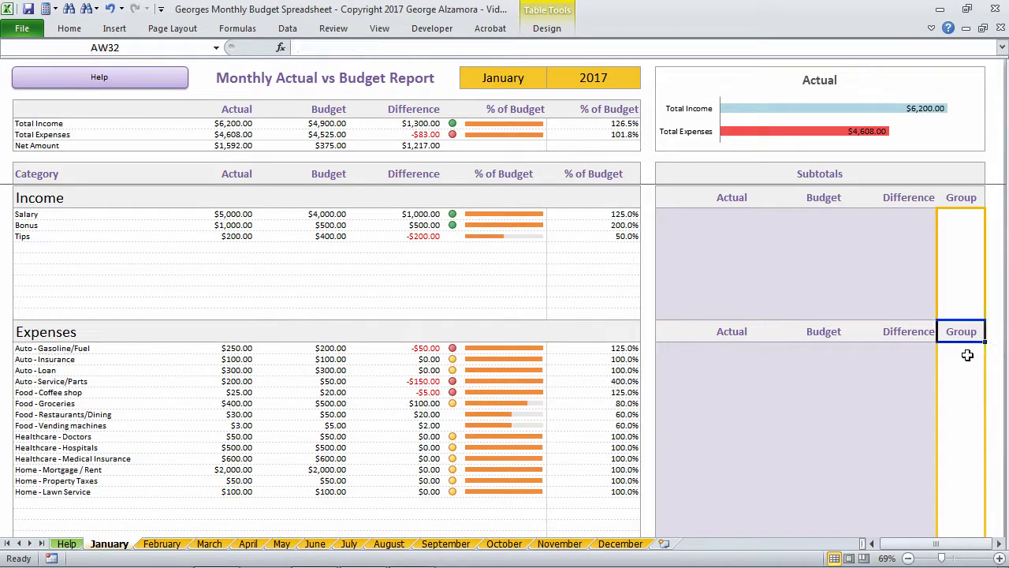
left_click(967, 350)
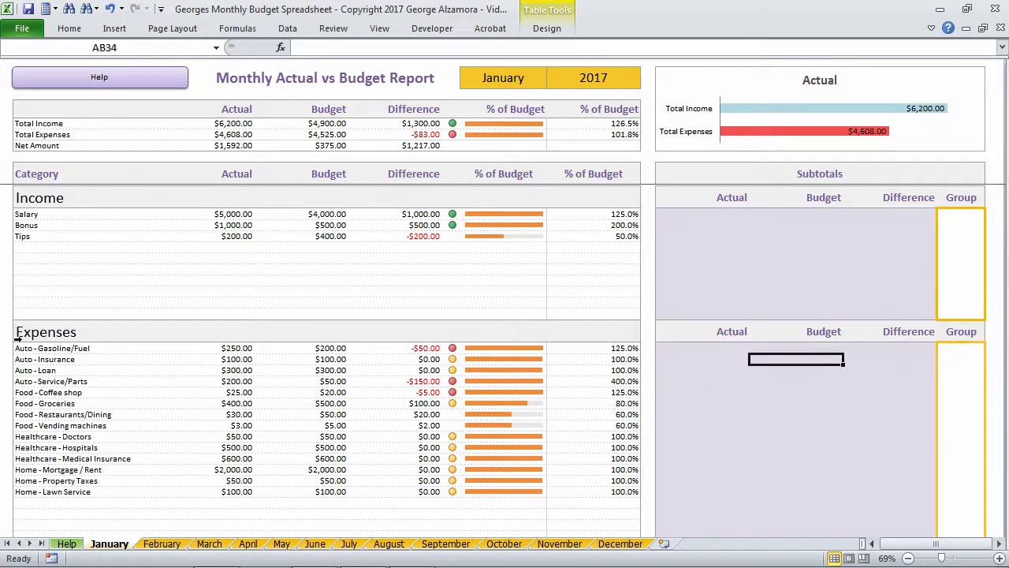
left_click(48, 348)
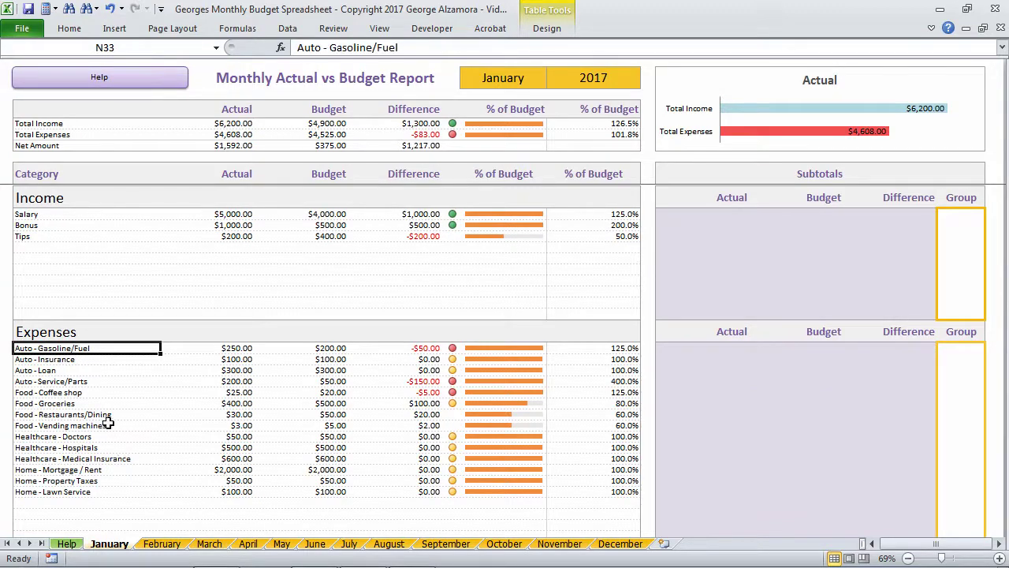
Step: Examine the Auto and Food expense groups across their actual, budget, difference and percentage columns
key("shift+Down")
key("shift+Down")
key("shift+Down")
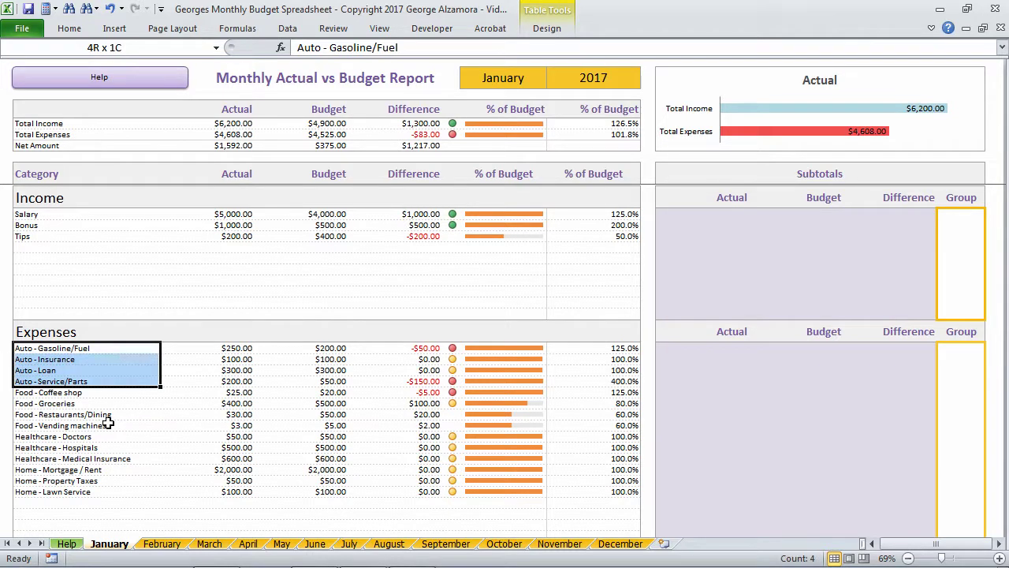
key("ctrl+shift+Right")
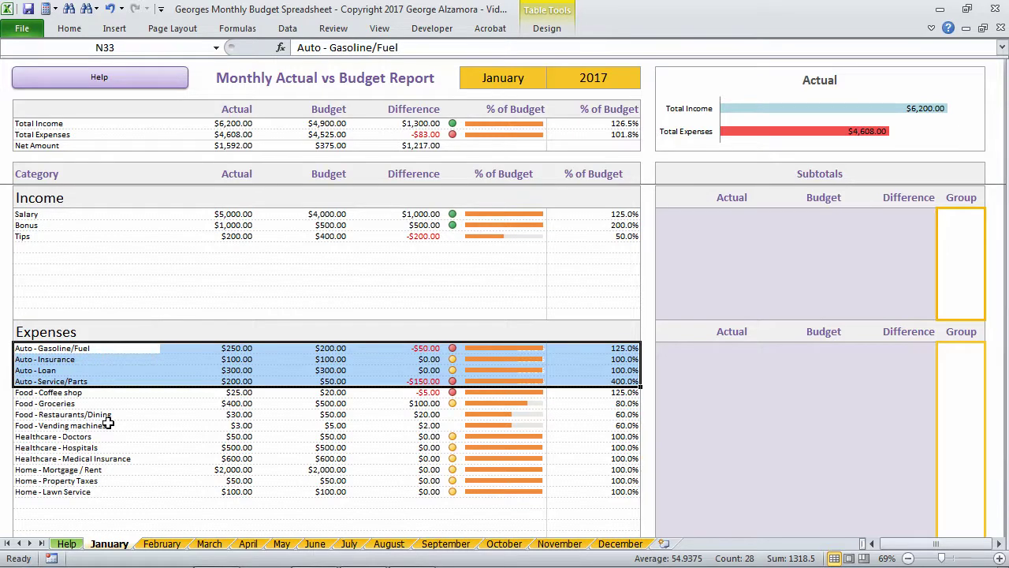
key("Down")
key("Down")
key("Down")
key("Down")
key("shift+Down")
key("shift+Down")
key("shift+Down")
key("ctrl+shift+Right")
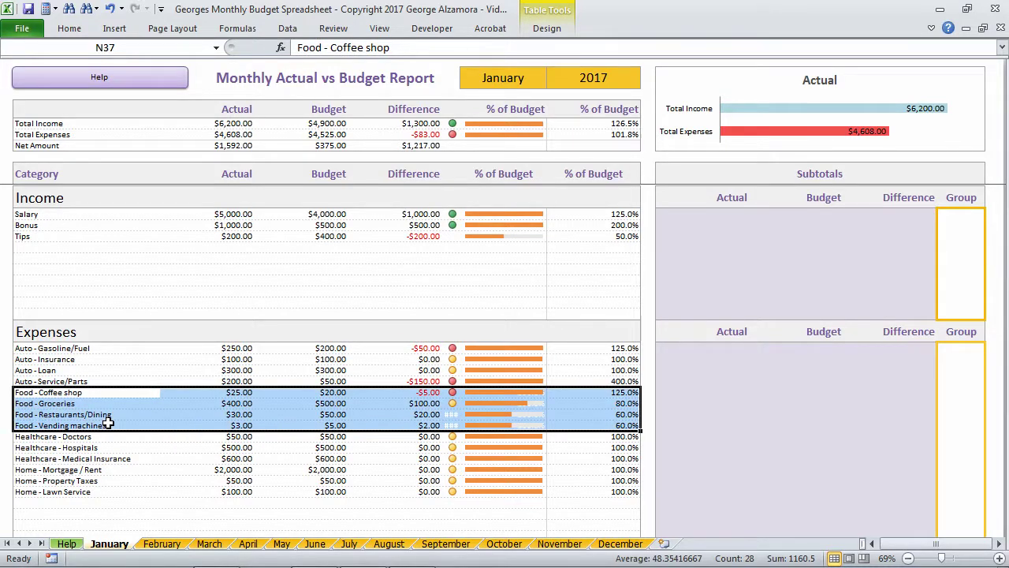
Step: Examine the Healthcare and Home expense groups across their actual, budget, difference and percentage columns
key("Down")
key("Down")
key("Down")
key("Down")
key("shift+Down")
key("shift+Down")
key("ctrl+shift+Right")
key("Down")
key("Down")
key("Down")
key("shift+Down")
key("shift+Down")
key("ctrl+shift+Right")
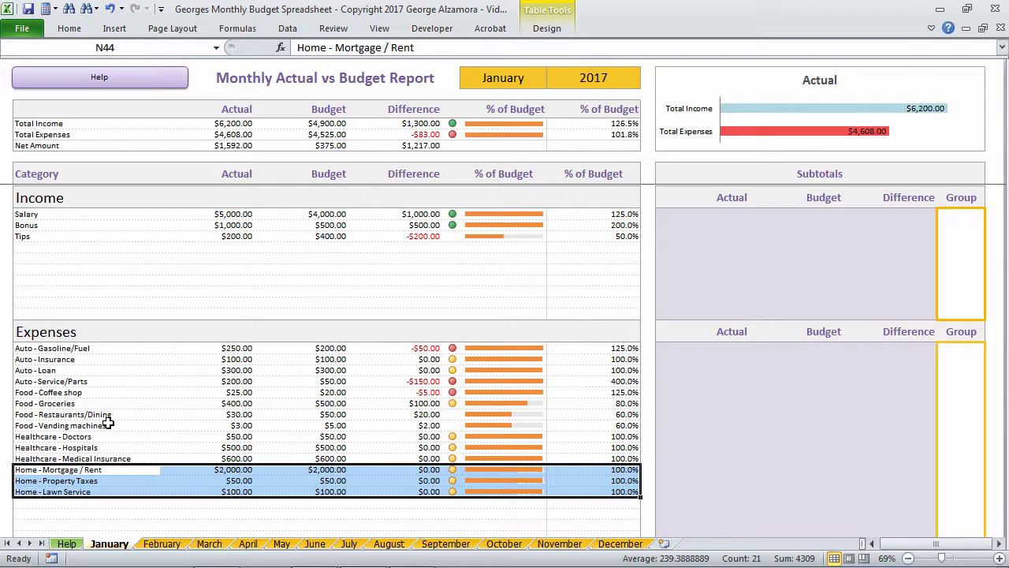
Step: Review how the Expenses categories are grouped by name prefix, comparing the Auto entries with the Food entries
key("Up")
key("Up")
key("Up")
key("Up")
key("Up")
key("Up")
key("Up")
key("Up")
key("Up")
key("Up")
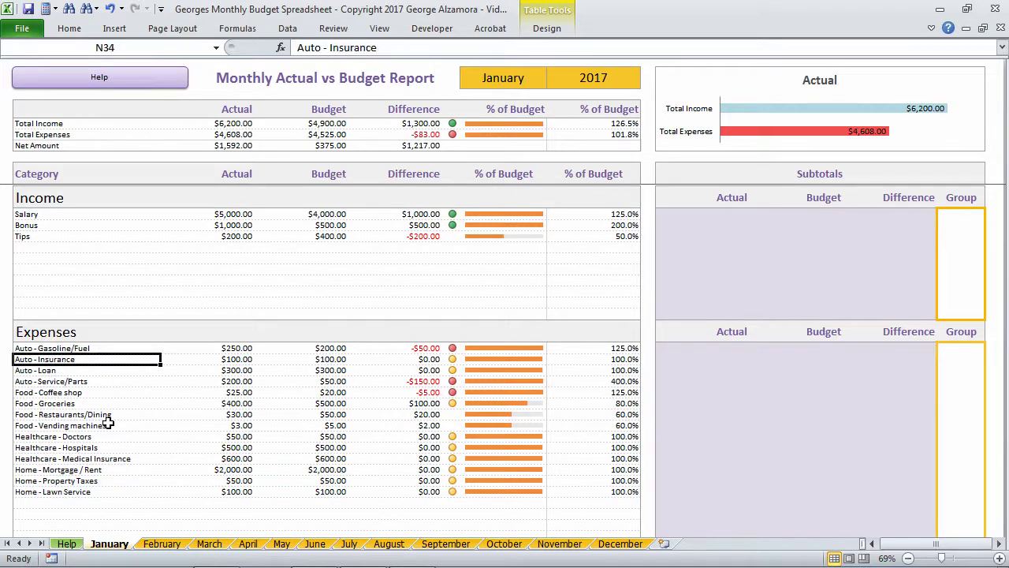
left_click(76, 334)
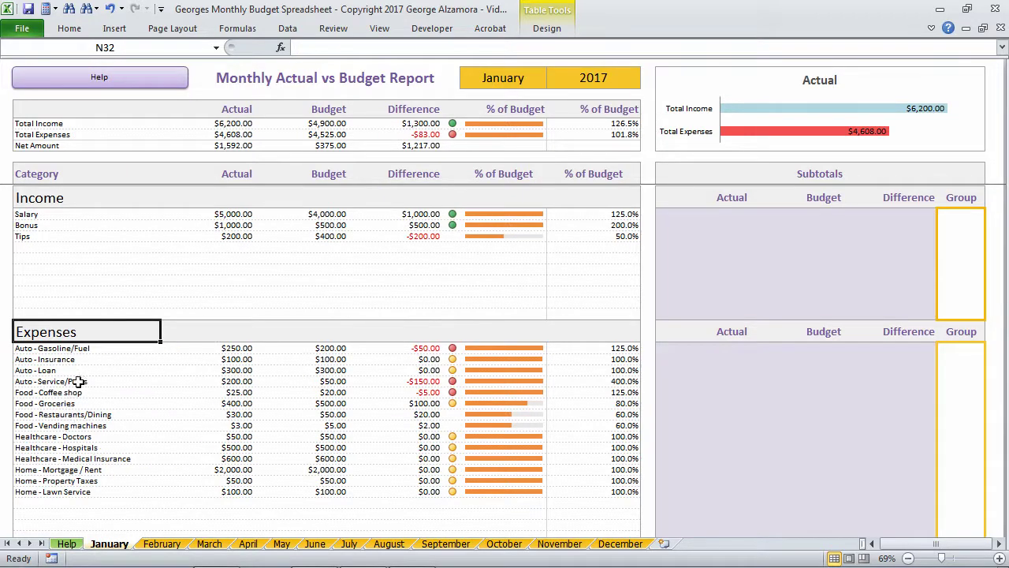
left_click(60, 347)
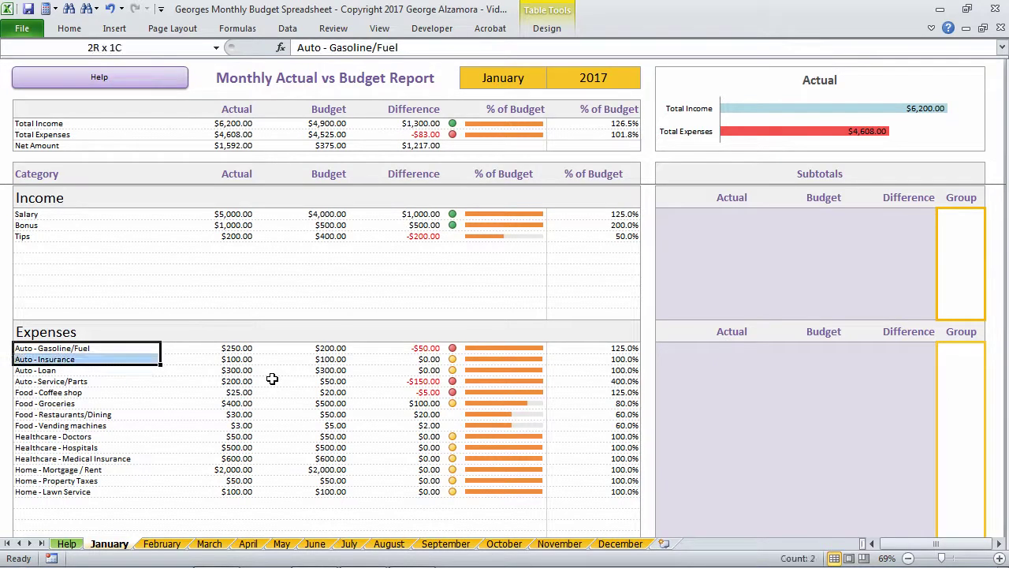
left_click_drag(272, 379, 272, 379)
key("Down")
key("Down")
key("Down")
key("Down")
key("shift+Down")
key("shift+Down")
key("shift+Down")
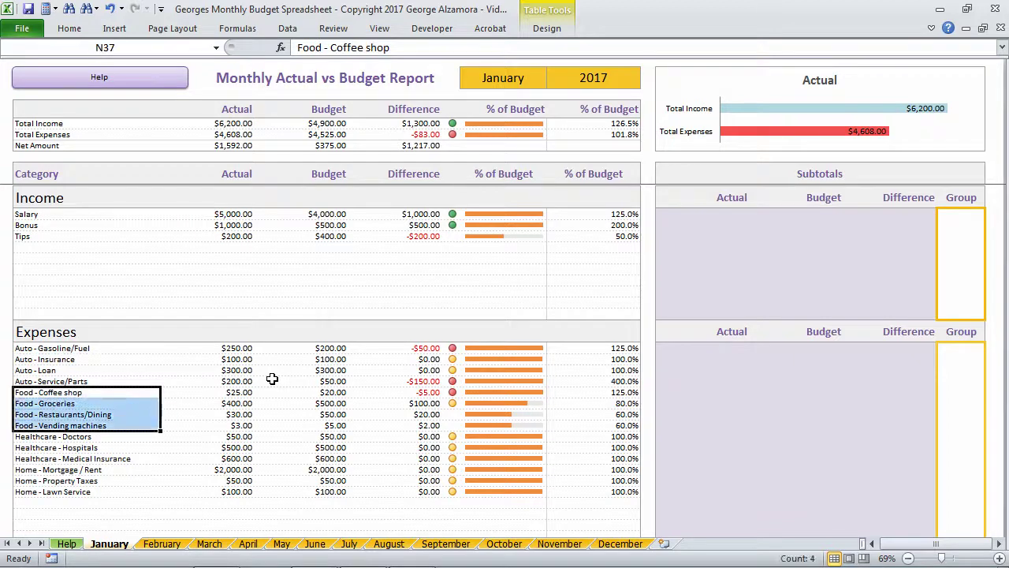
key("Up")
key("Up")
key("Up")
key("Up")
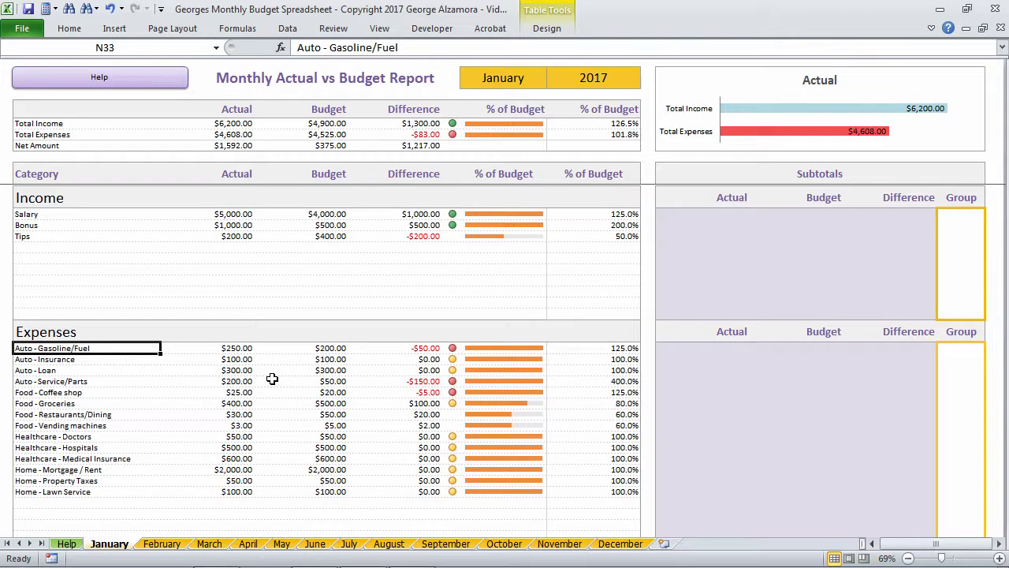
Step: Set the Group value to Subtotal on the Auto - Service/Parts row to subtotal the Auto expenses
key("Up")
key("Down")
key("Down")
key("Down")
key("Down")
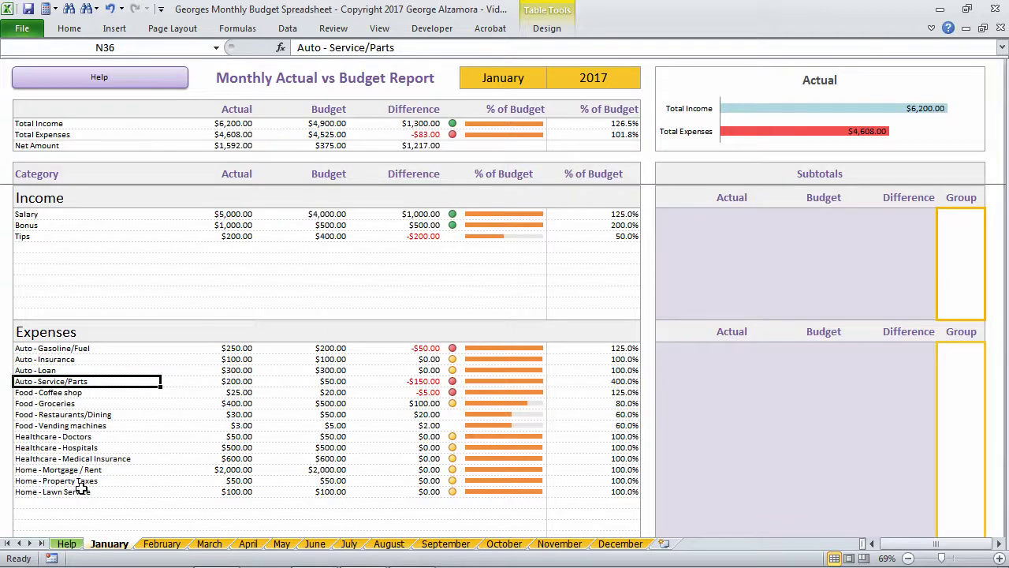
key("Right")
key("Right")
key("Right")
key("Right")
key("Right")
key("Right")
key("Right")
key("Right")
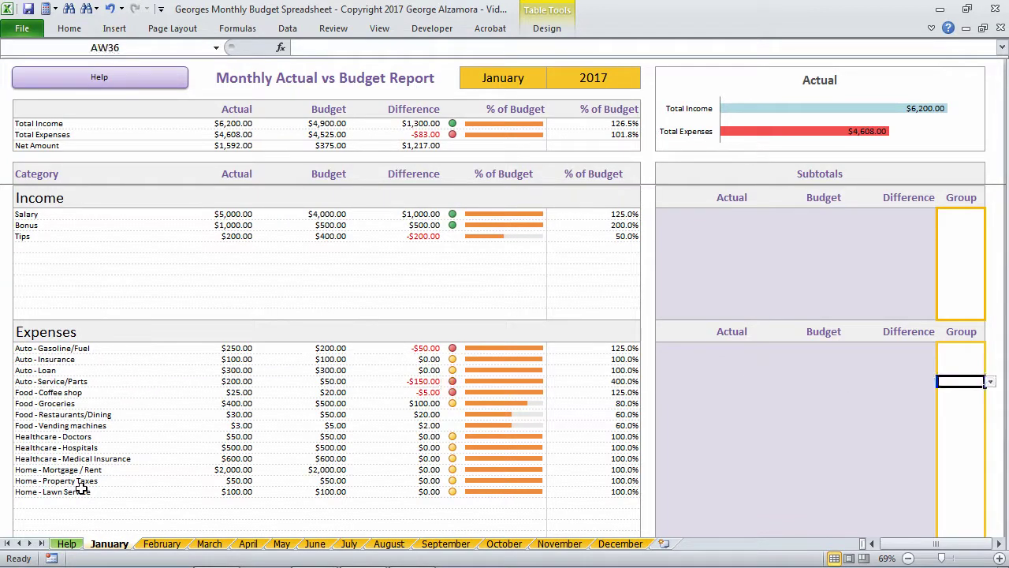
left_click(990, 382)
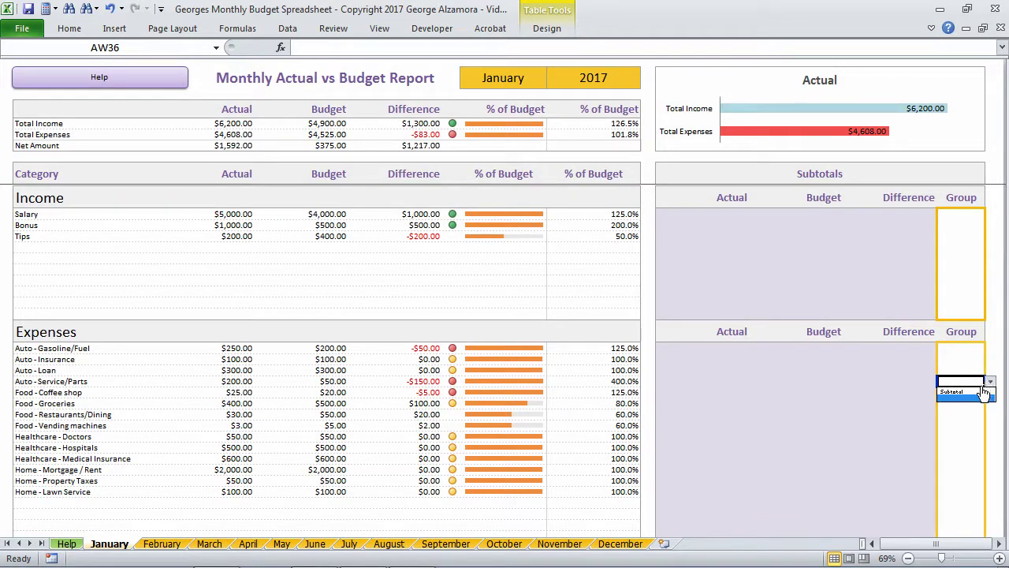
left_click(982, 393)
Step: Compare the four Auto expense rows with the group's subtotal amounts for actual, budget and difference
key("Left")
key("Left")
key("Left")
key("shift+space")
key("shift+Up")
key("shift+Up")
key("shift+Up")
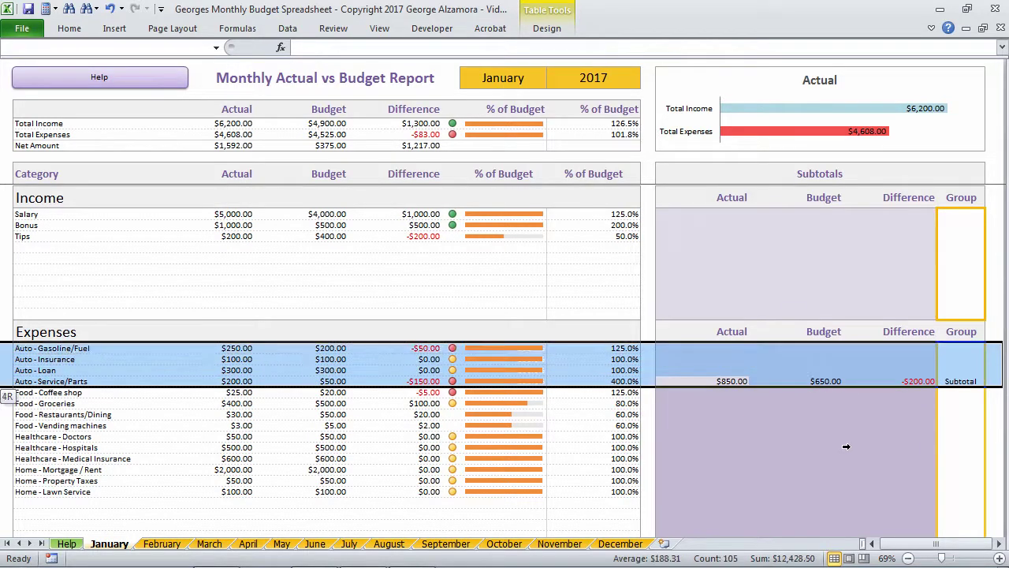
left_click(918, 381)
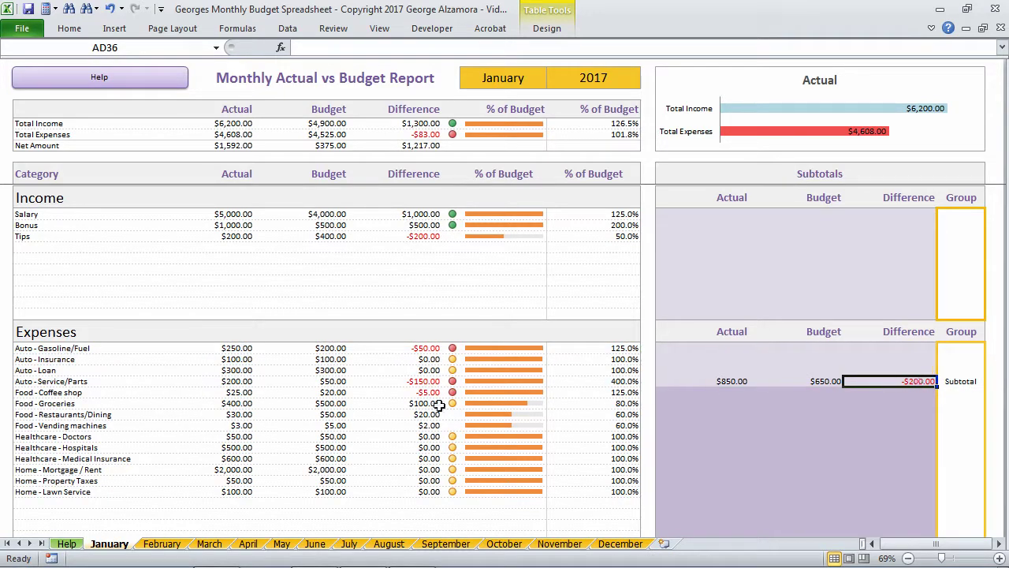
Step: Subtotal the Food expenses by setting Group to Subtotal on the Food - Vending machines row
left_click(36, 350)
key("Down")
key("Down")
key("Down")
key("Down")
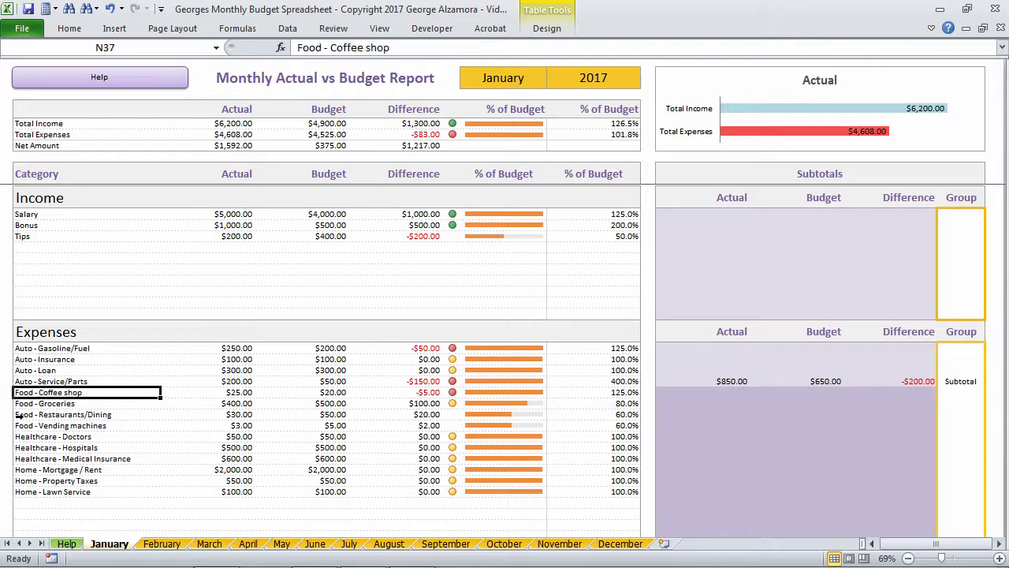
key("Down")
key("Down")
key("Down")
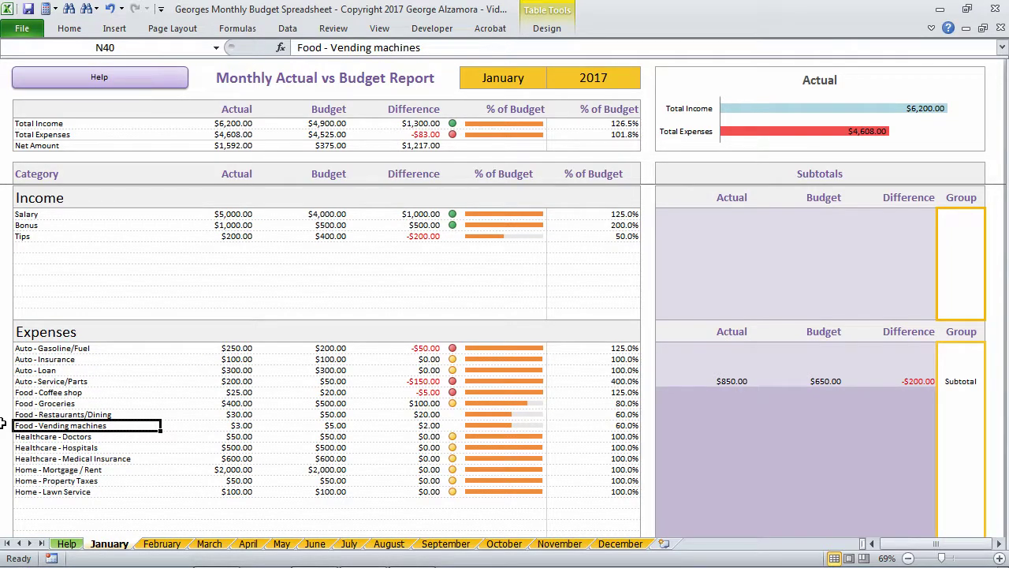
key("Right")
key("Right")
key("Right")
key("Right")
key("Right")
key("Right")
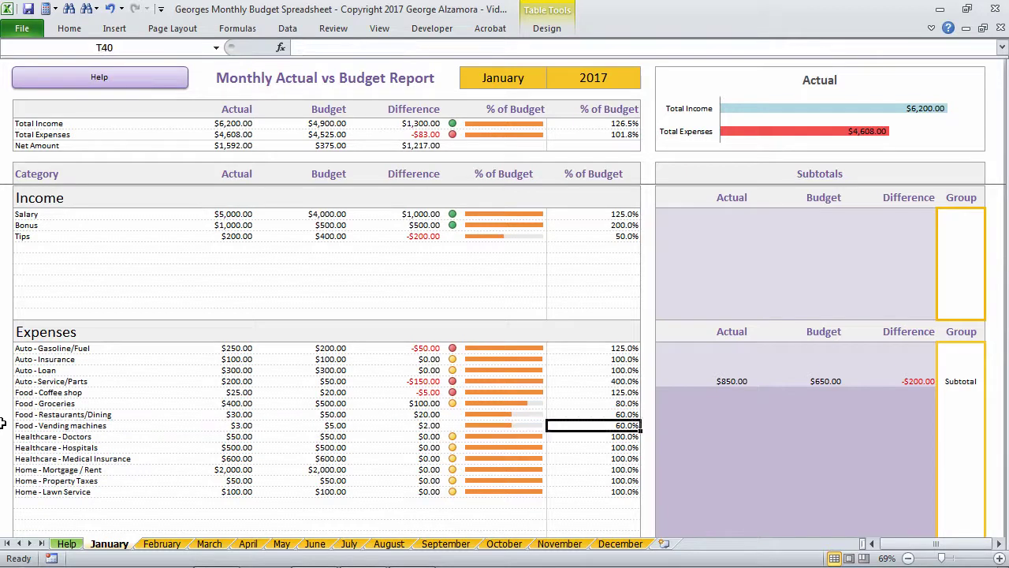
key("Right")
key("Right")
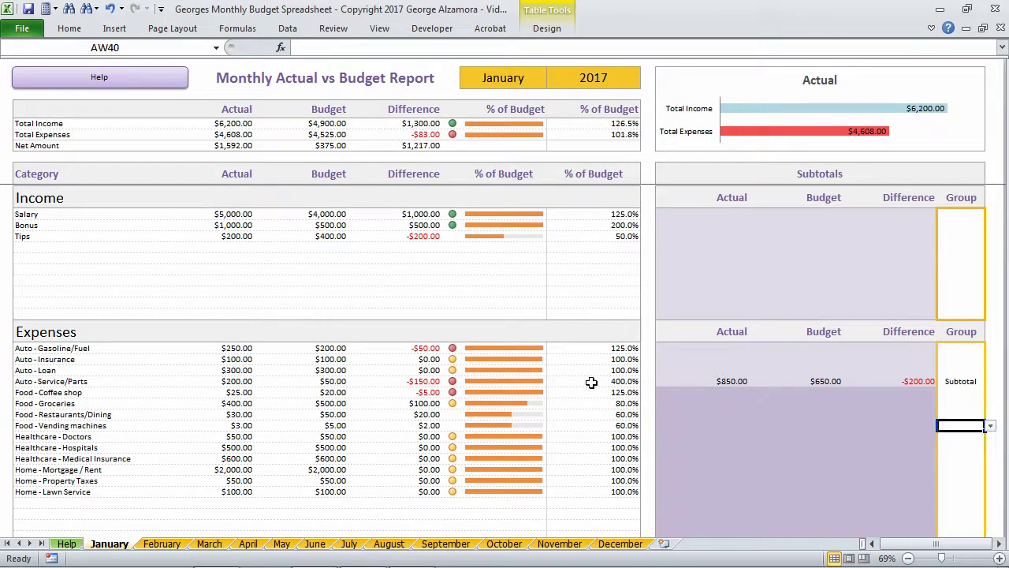
left_click(991, 425)
left_click(978, 436)
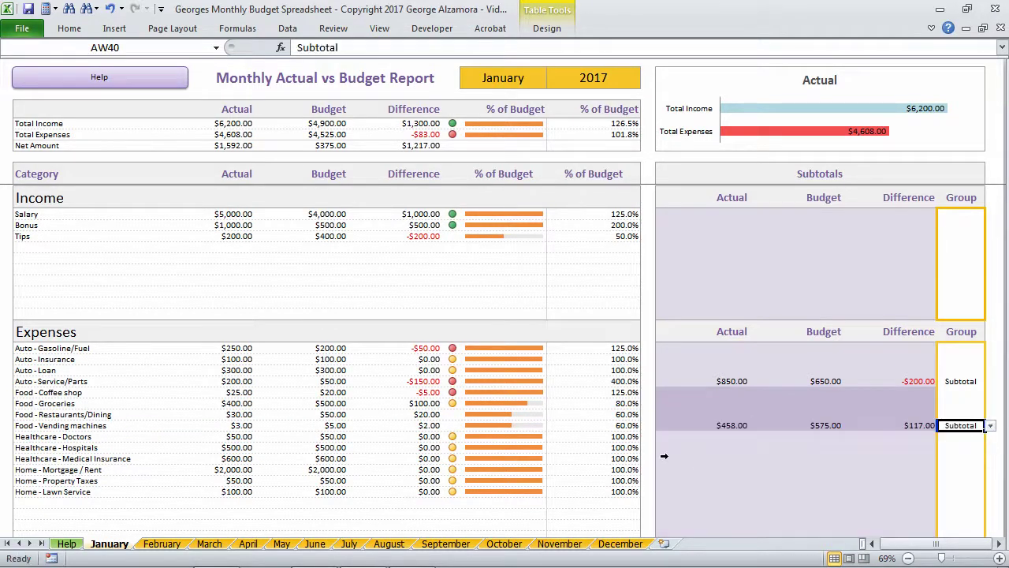
Step: Subtotal the Healthcare expenses by setting Group to Subtotal on the Healthcare - Medical Insurance row
key("Left")
key("Left")
key("Left")
key("Left")
key("Left")
key("Left")
key("Left")
key("Left")
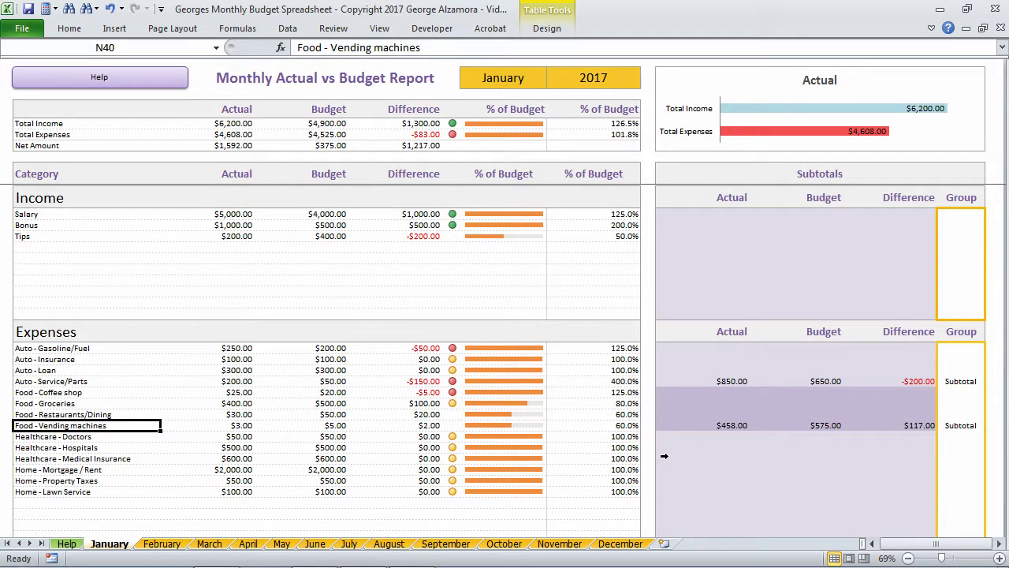
key("Down")
key("Down")
key("Down")
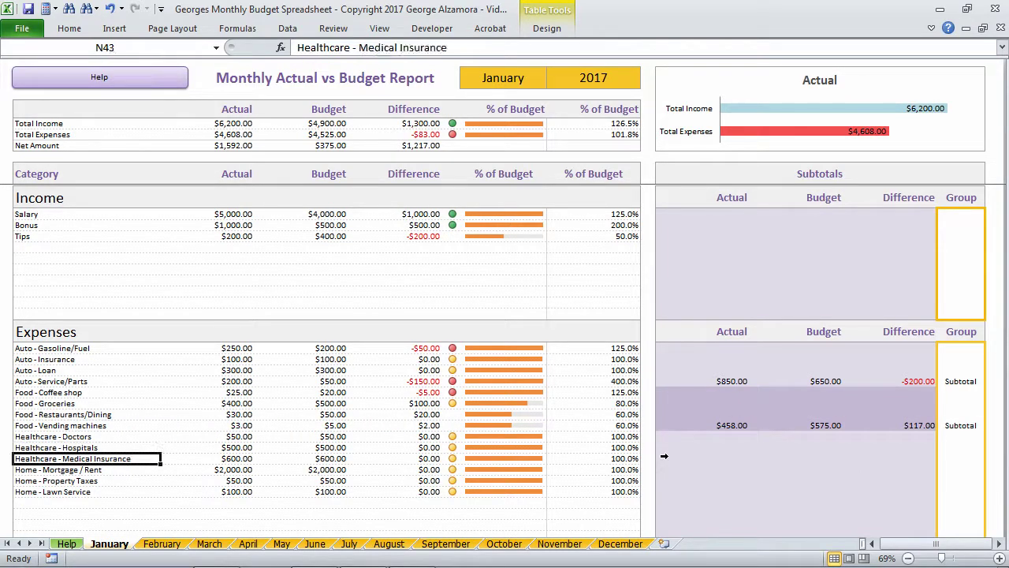
key("Right")
key("Right")
key("Right")
key("Right")
key("Right")
key("Right")
key("Right")
key("Right")
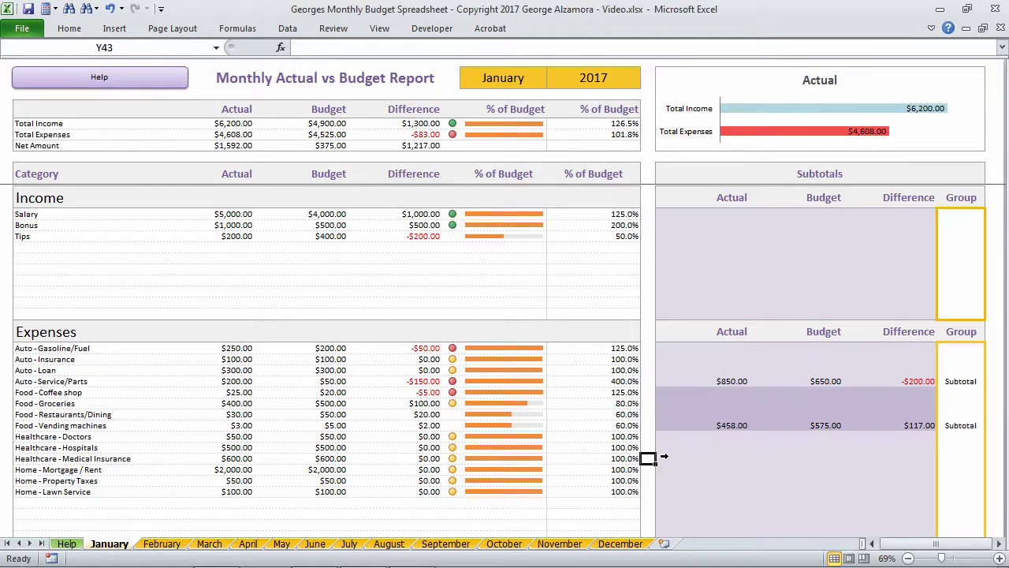
key("Right")
left_click(991, 459)
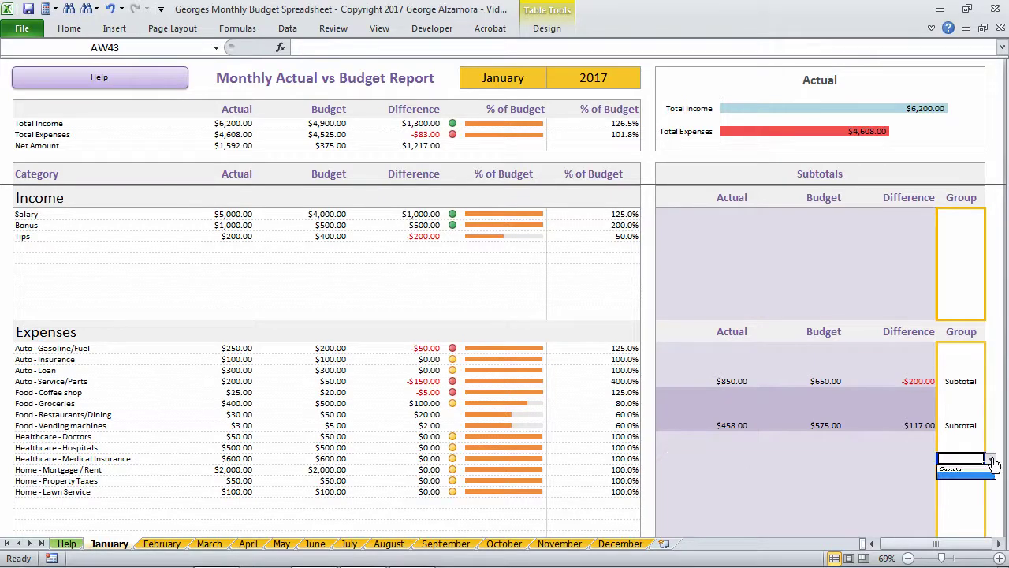
left_click(952, 468)
Step: Subtotal the Home expenses by setting Group to Subtotal on the Home - Lawn Service row
key("Left")
key("Left")
key("Left")
key("Left")
key("Left")
key("Left")
key("Left")
key("Left")
key("Left")
key("Left")
key("Down")
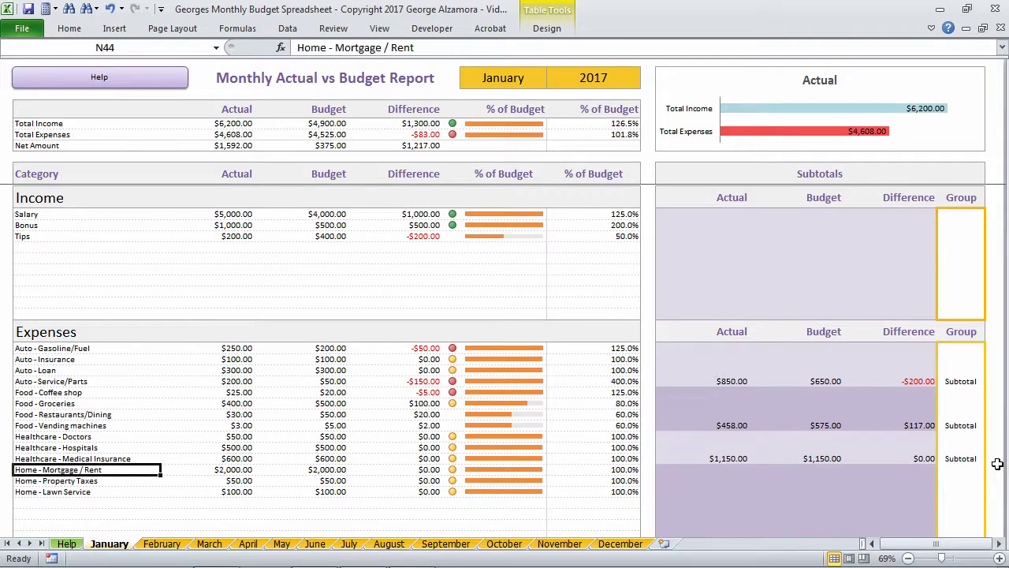
key("Down")
key("Down")
key("Right")
key("Right")
key("Right")
key("Right")
key("Right")
key("Right")
key("Right")
key("Right")
key("Right")
key("Right")
key("Right")
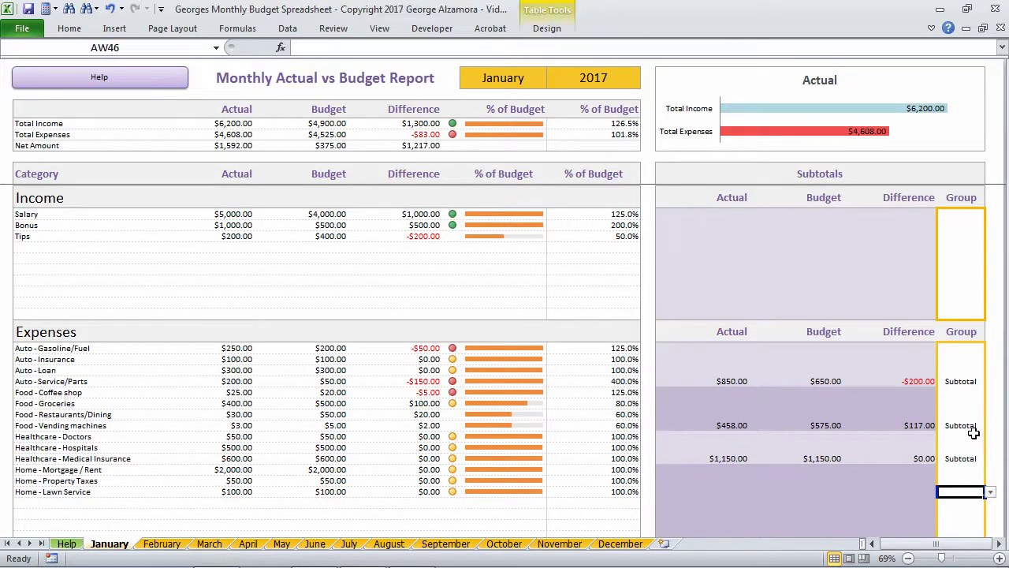
left_click(991, 492)
left_click(958, 505)
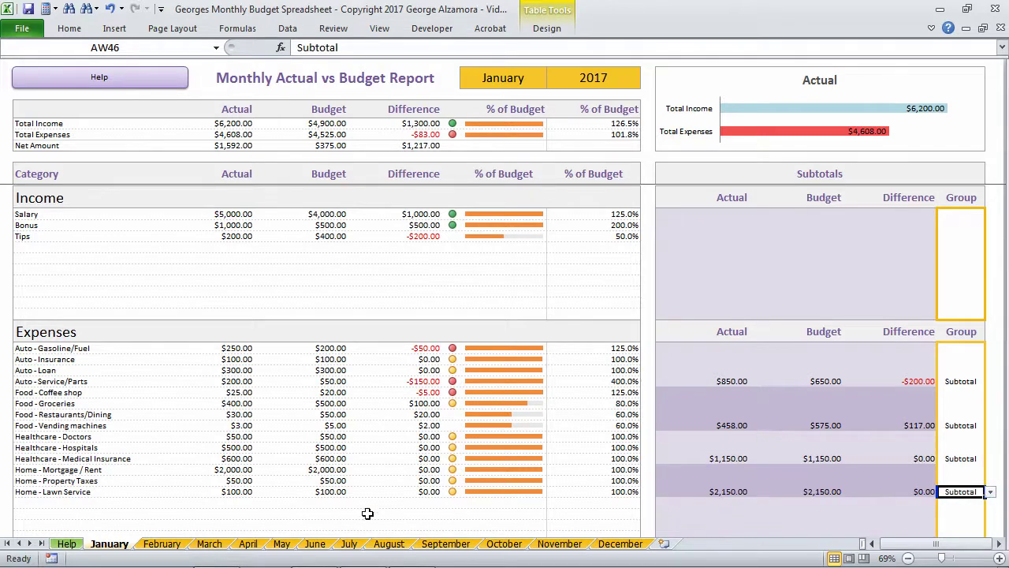
Step: Add the expense category Home - Insurance directly below Home - Lawn Service
key("Left")
key("Left")
key("Left")
key("Left")
key("Left")
key("Left")
key("Left")
key("Left")
key("Left")
key("Left")
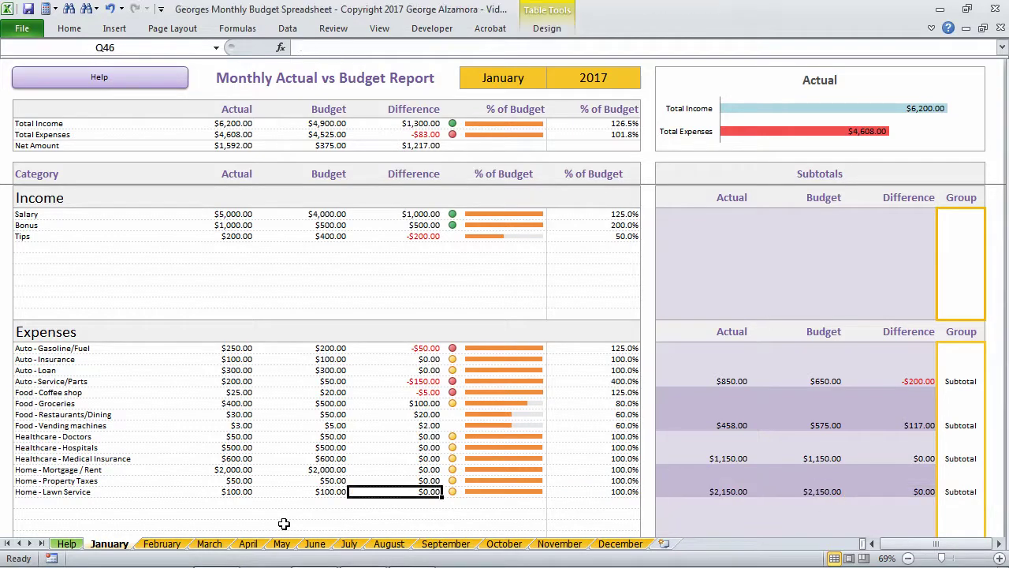
key("Left")
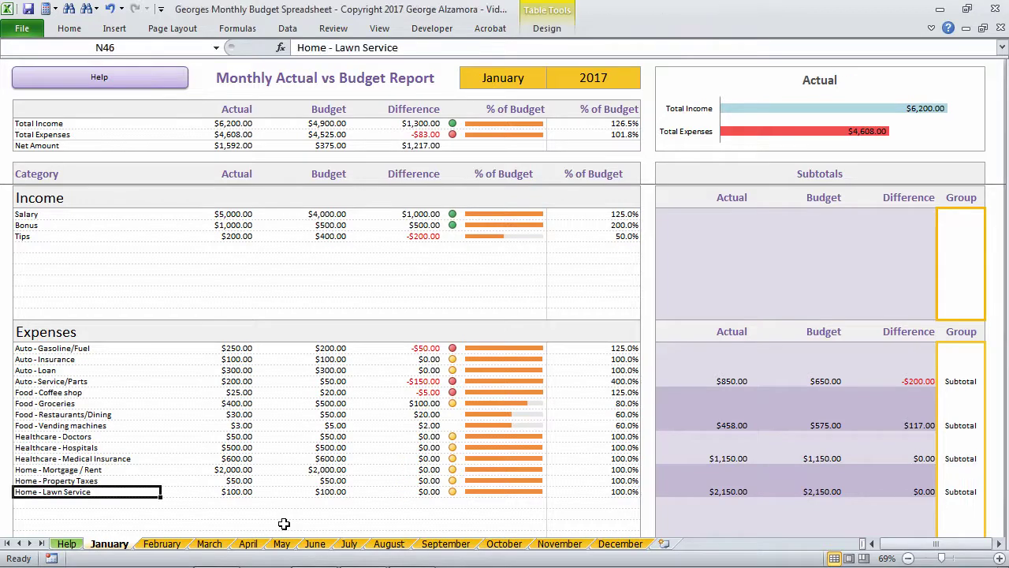
key("Down")
type("Hom")
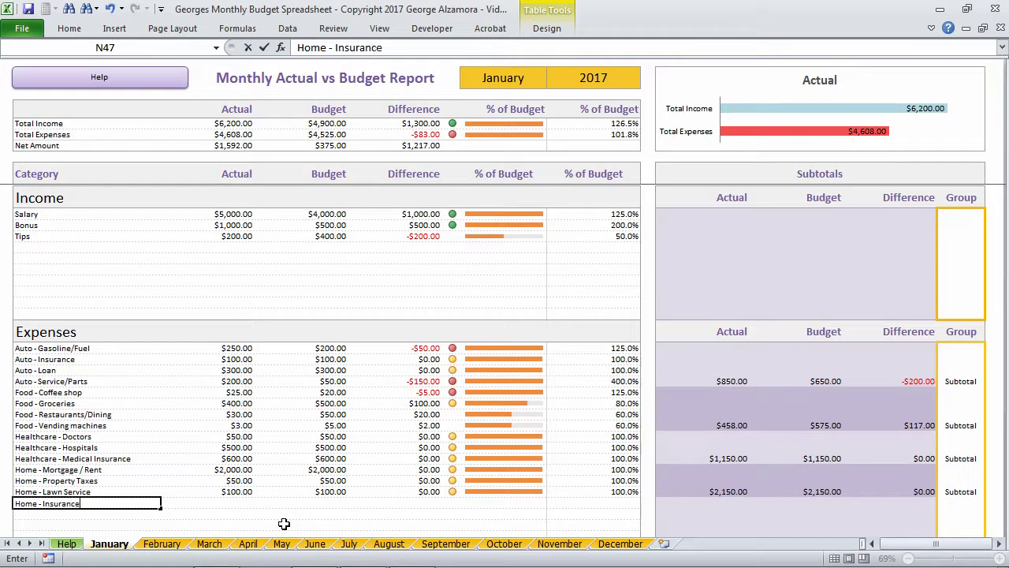
key("Return")
Step: Enter 150 as both the actual and the budget amount for Home - Insurance
key("Up")
key("Right")
type("150")
key("Tab")
type("150")
key("Tab")
Step: Clear the Subtotal entry from Group on the Home - Lawn Service row
key("Tab")
key("Tab")
key("Tab")
key("Tab")
key("Tab")
key("Tab")
key("Tab")
key("Up")
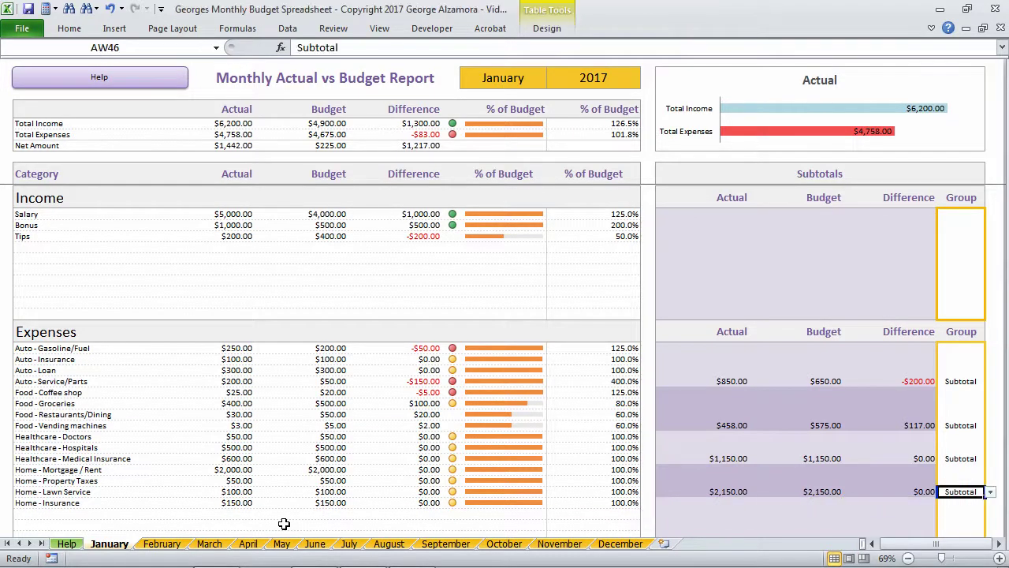
key("Left")
key("Left")
key("Left")
key("Left")
key("Left")
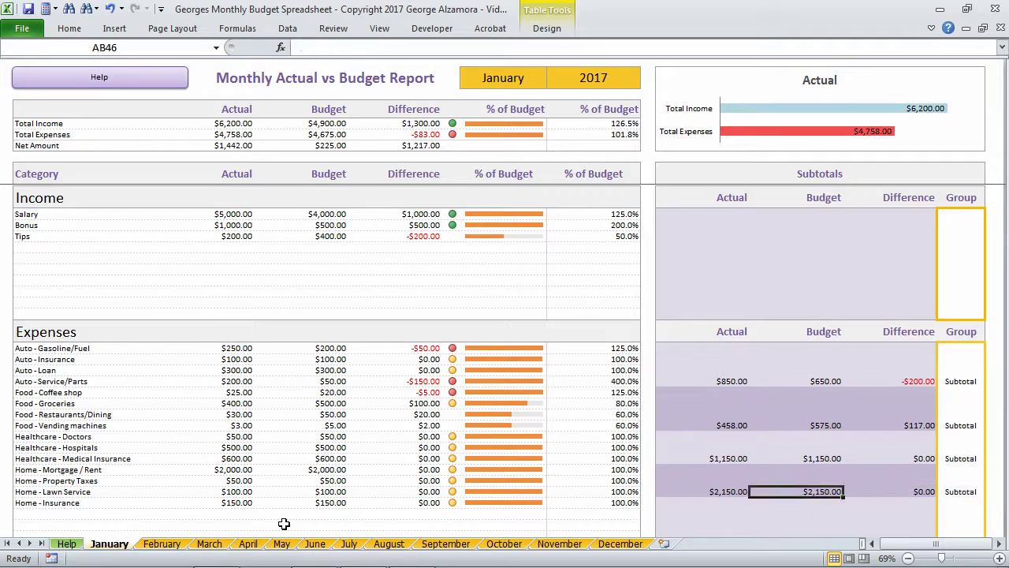
key("Right")
key("Right")
key("Right")
key("Right")
key("Right")
key("Delete")
Step: Subtotal the Home expenses, including insurance, by setting Group to Subtotal on the Home - Insurance row
key("Left")
key("Left")
key("Left")
key("Left")
key("Left")
key("Left")
key("Left")
key("Left")
key("Left")
key("Down")
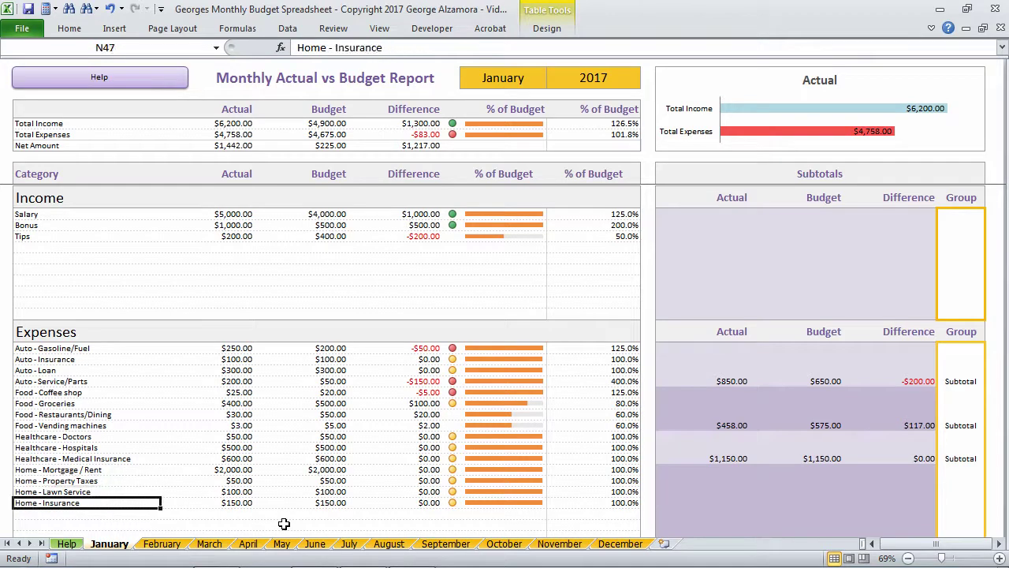
key("Right")
key("Right")
key("Right")
key("Right")
key("Right")
key("Right")
key("Right")
key("Right")
key("Right")
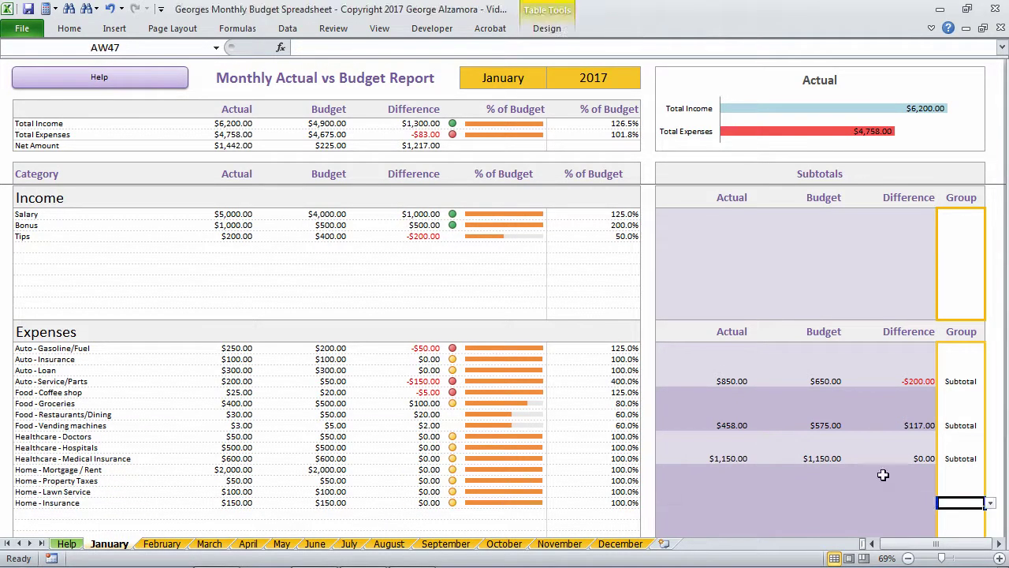
left_click(990, 503)
left_click(967, 517)
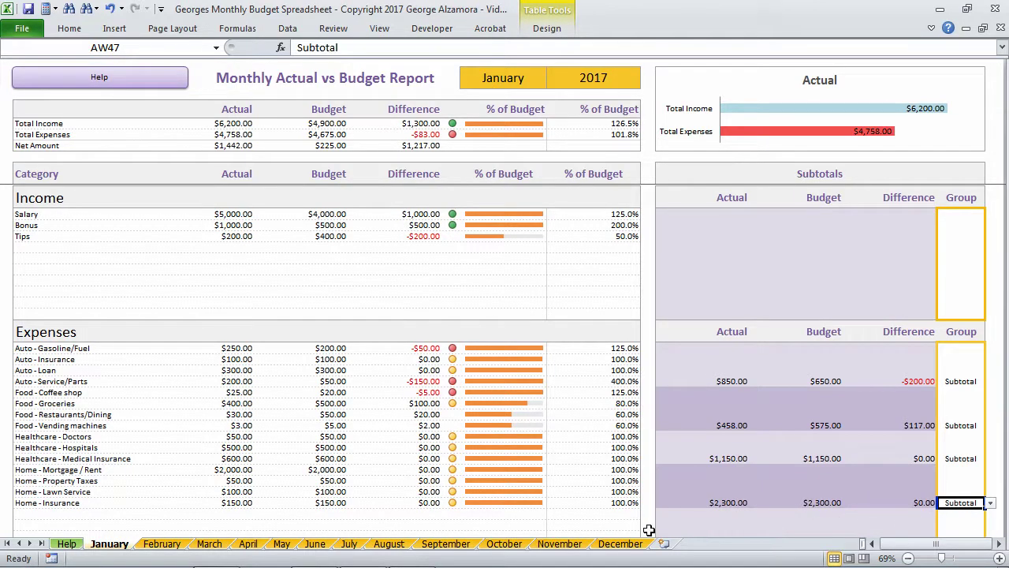
Step: Examine the shaded subtotal bands of the Home, Healthcare, Food and Auto expense groups
left_click(716, 479)
left_click(723, 468)
left_click(716, 438)
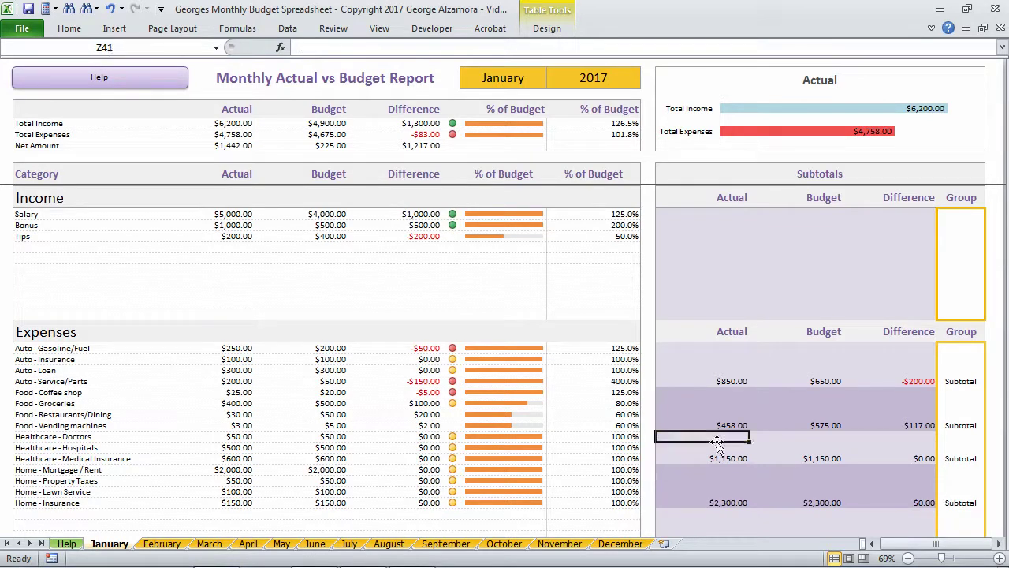
left_click(721, 403)
left_click(731, 361)
key("Down")
key("Down")
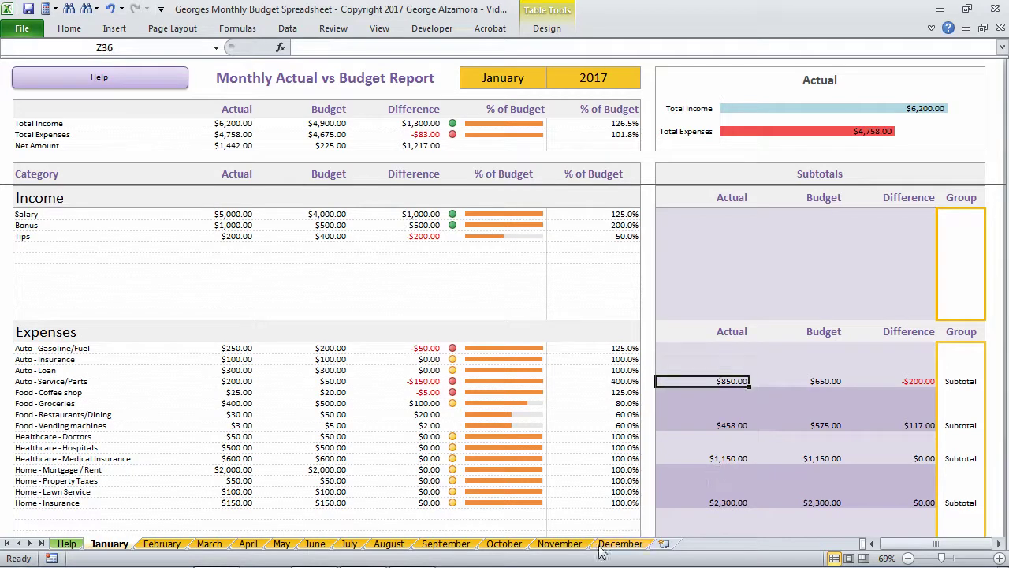
Step: Select the four Food expense rows, from Coffee shop to Vending machines, to review them against their shaded subtotal band
key("Down")
key("shift+space")
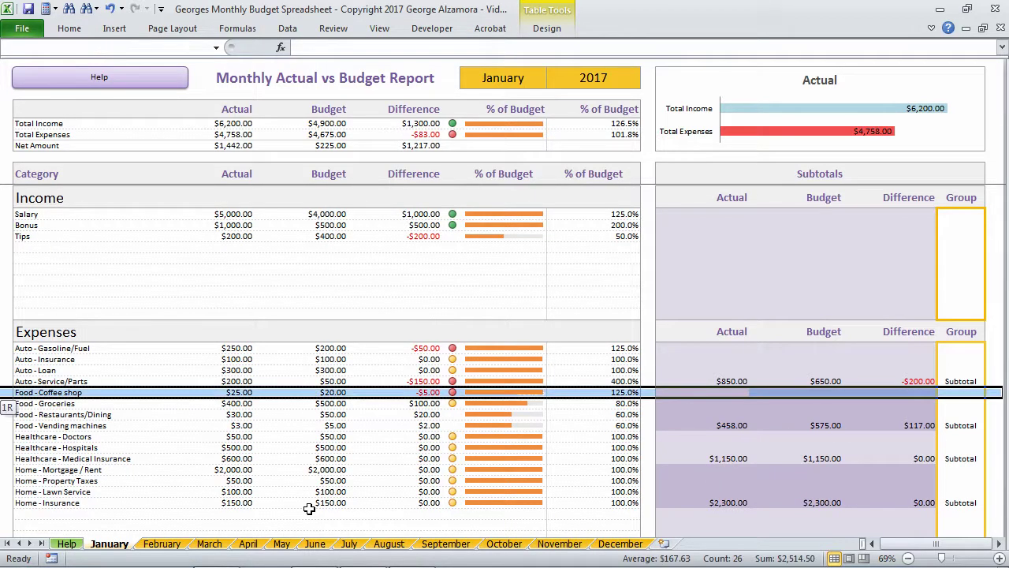
key("shift+Down")
key("shift+Down")
key("shift+Down")
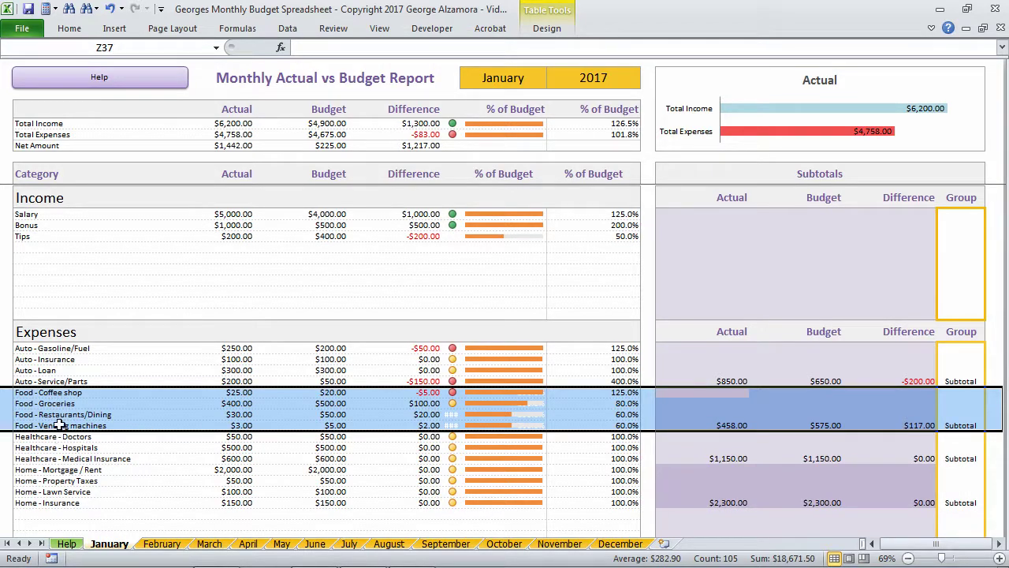
left_click(181, 459)
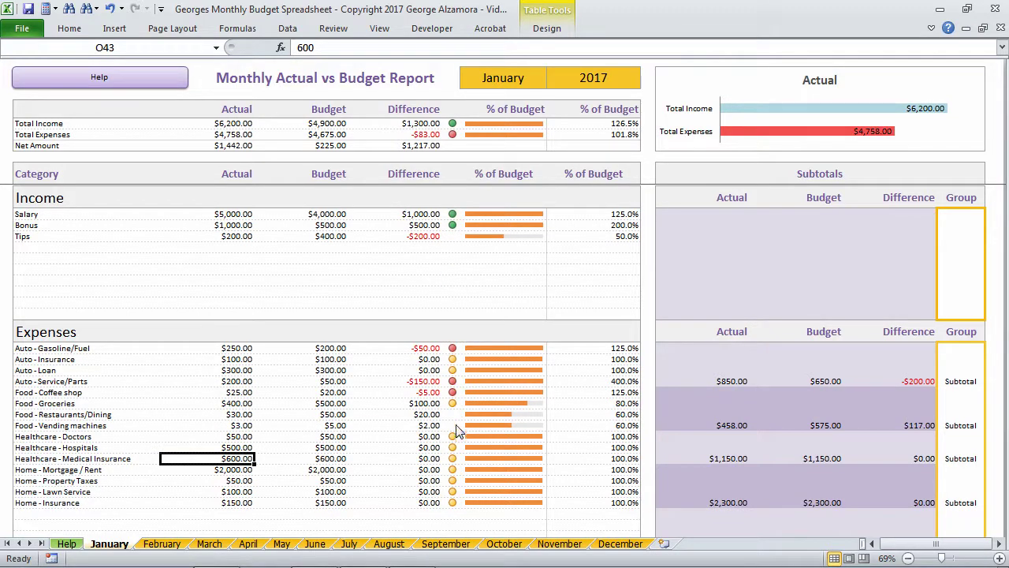
Step: Compare the actual, budget and difference amounts of Auto - Gasoline/Fuel with its status indicator and the percent-of-budget bars
left_click(71, 349)
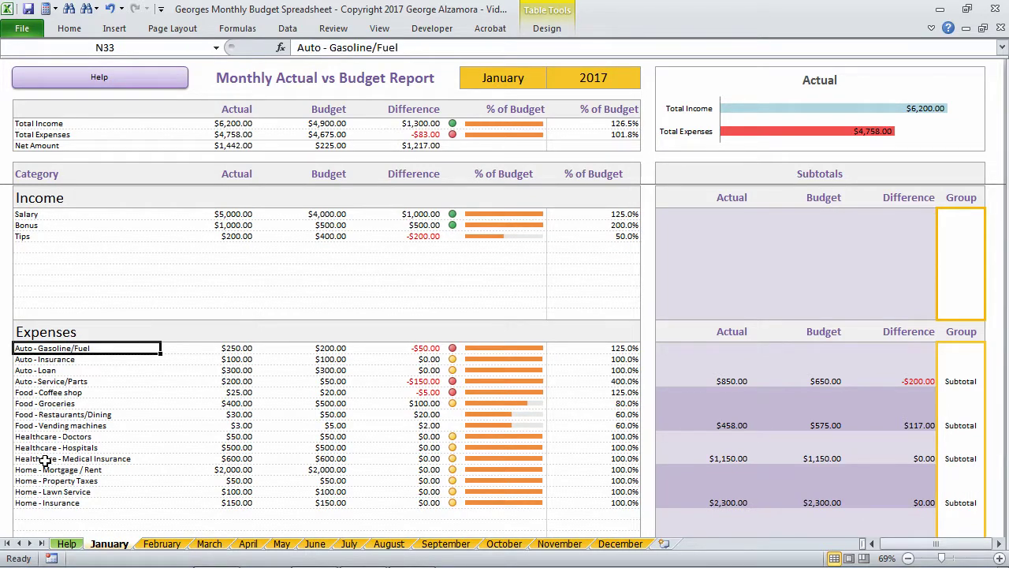
key("Right")
key("Right")
key("Right")
key("Left")
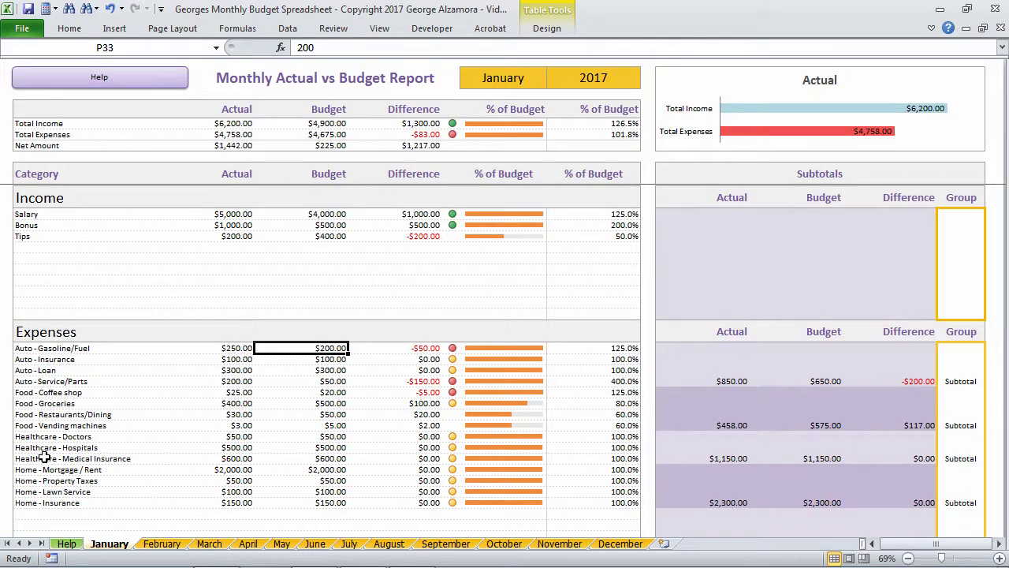
key("Left")
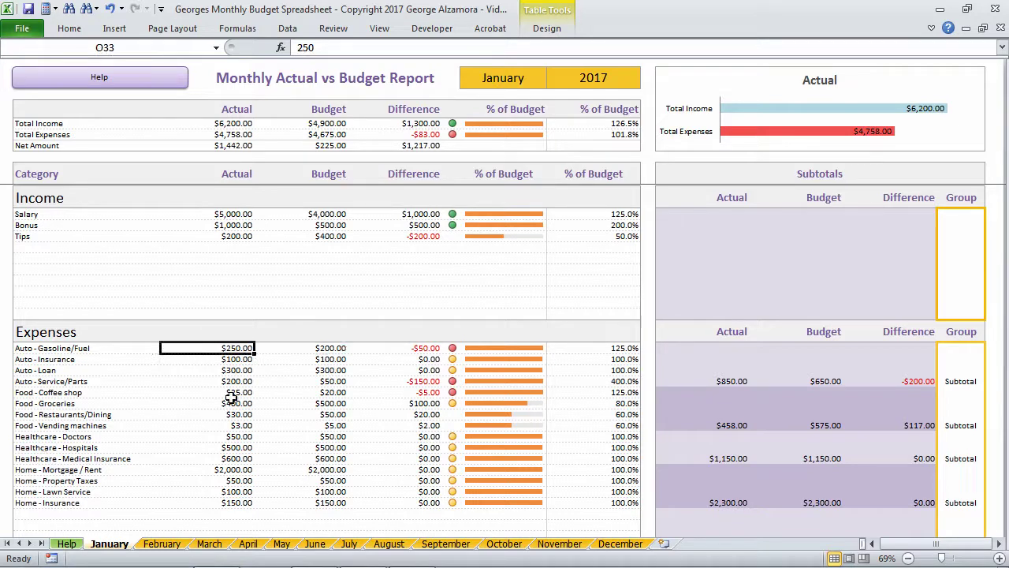
key("Right")
key("Right")
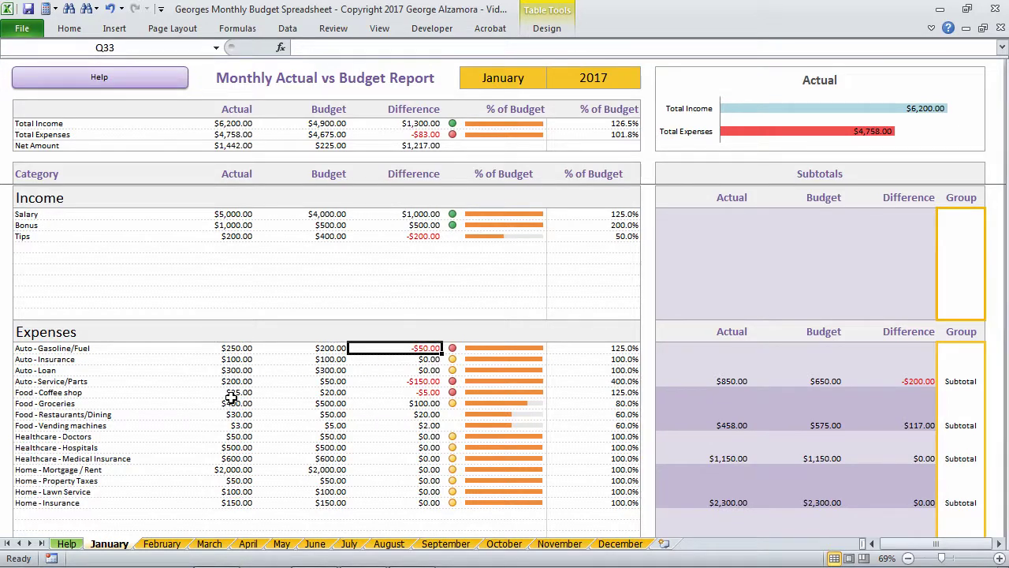
key("Right")
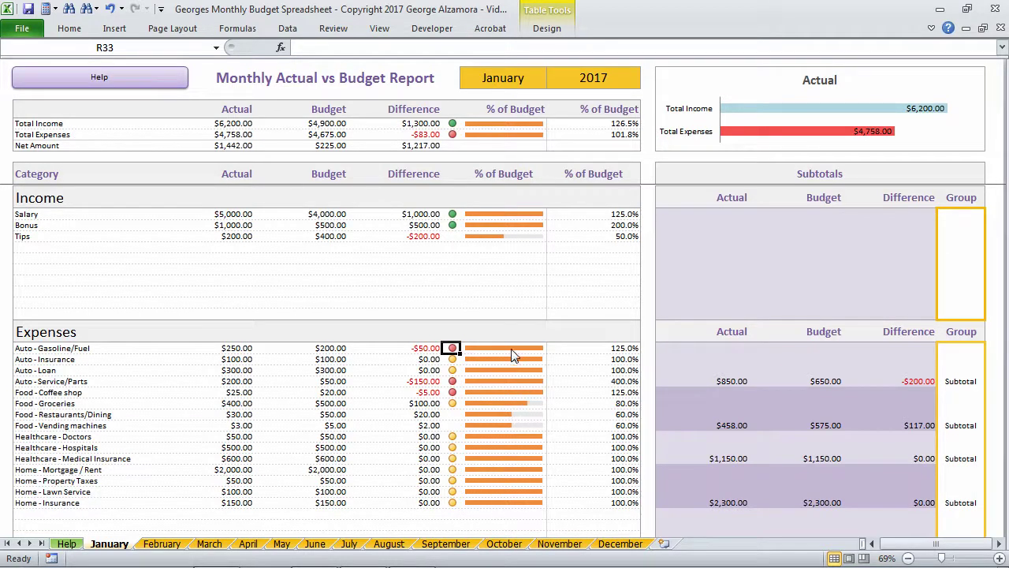
mouse_move(505, 378)
mouse_move(503, 418)
Step: Review the actual, budget, difference and percent-of-budget figures and the bar for Food - Restaurants/Dining
left_click(435, 416)
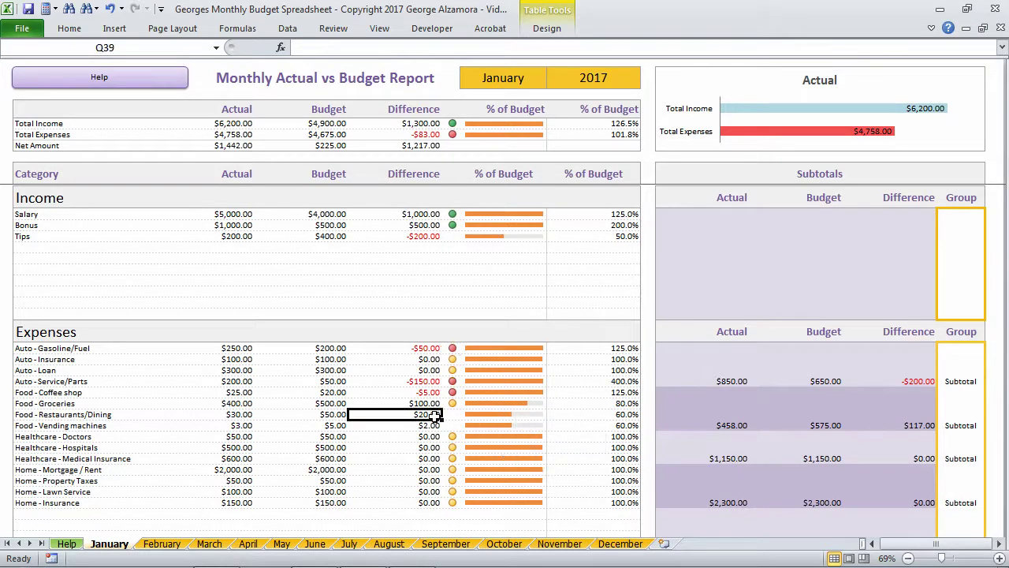
key("Left")
key("Left")
key("Left")
key("Right")
key("Right")
key("Right")
key("Left")
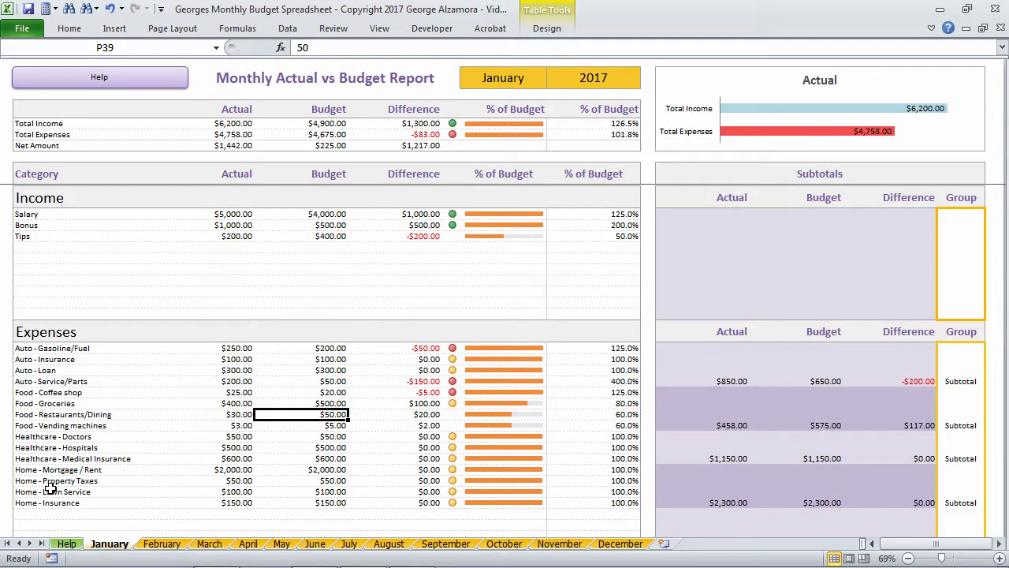
key("Left")
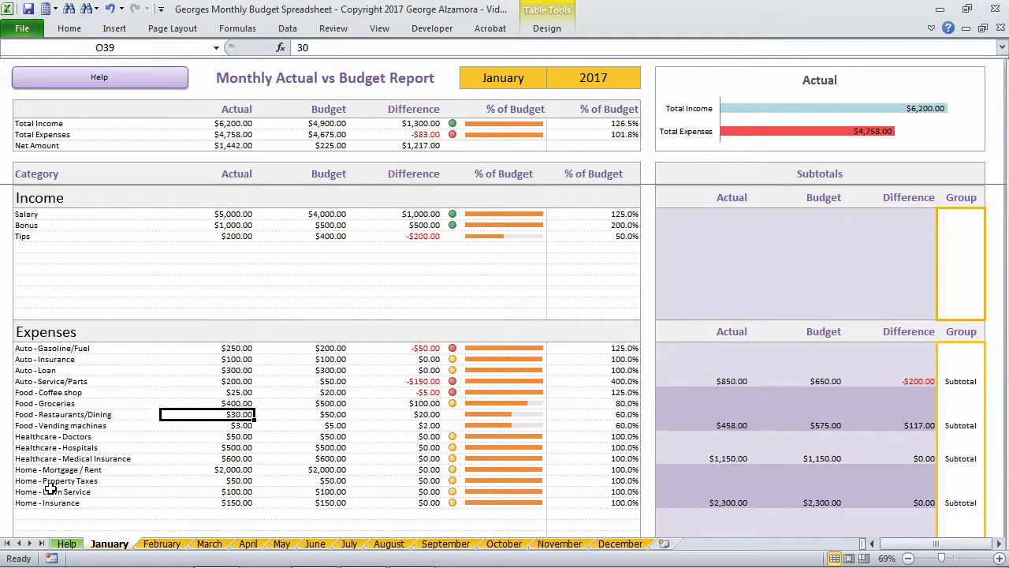
key("Right")
key("Right")
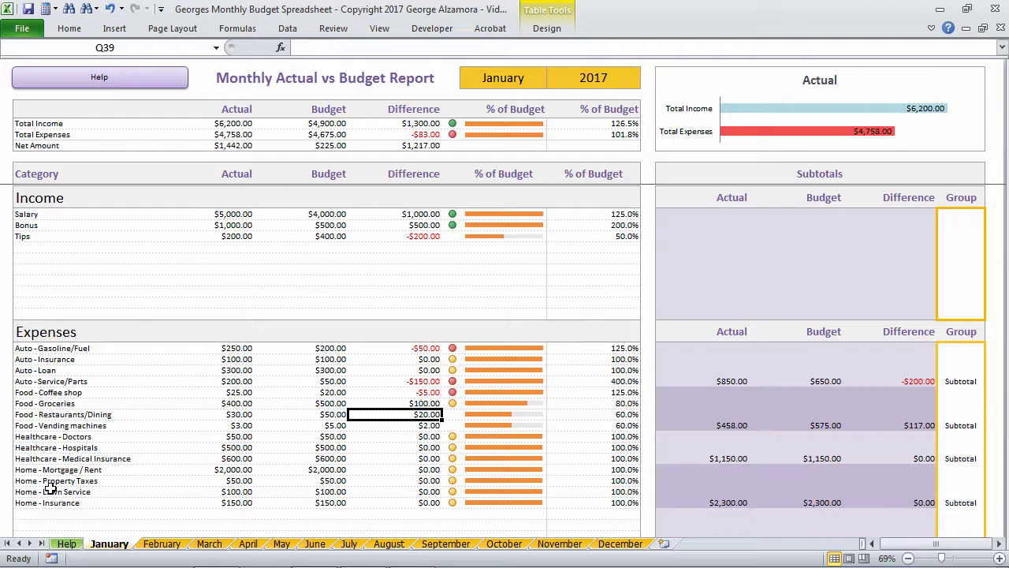
key("Right")
key("Right")
key("Right")
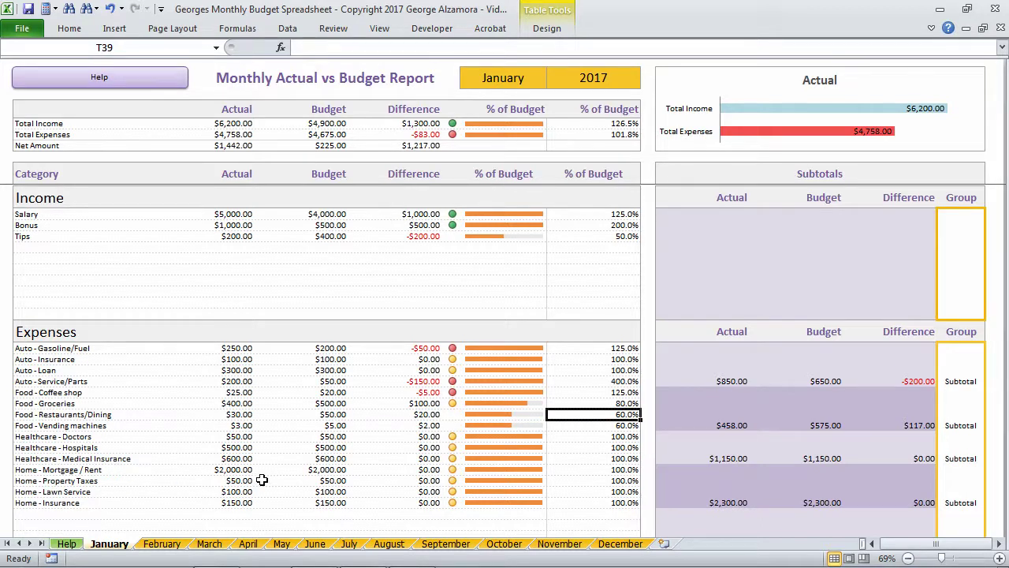
key("Left")
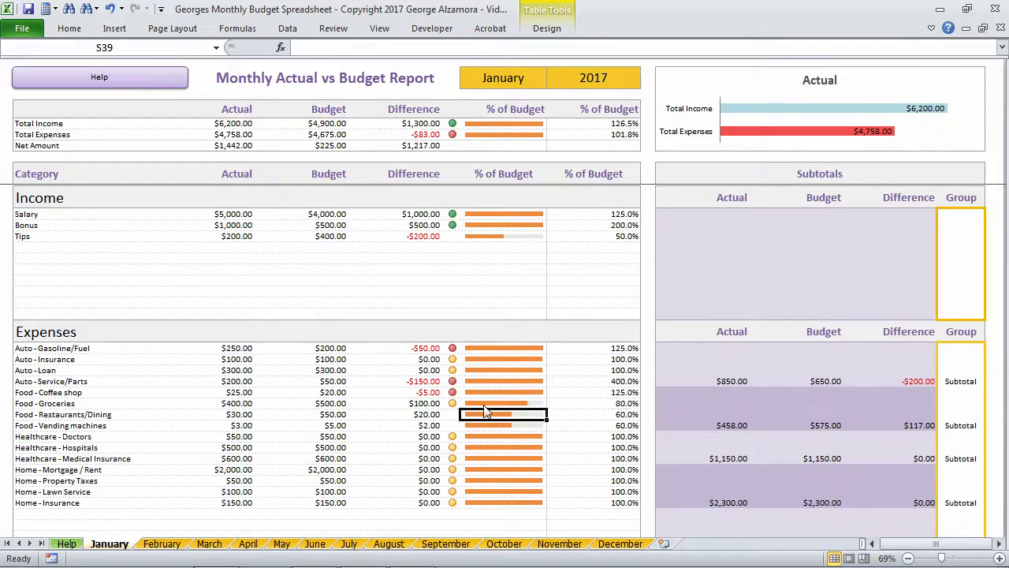
mouse_move(488, 415)
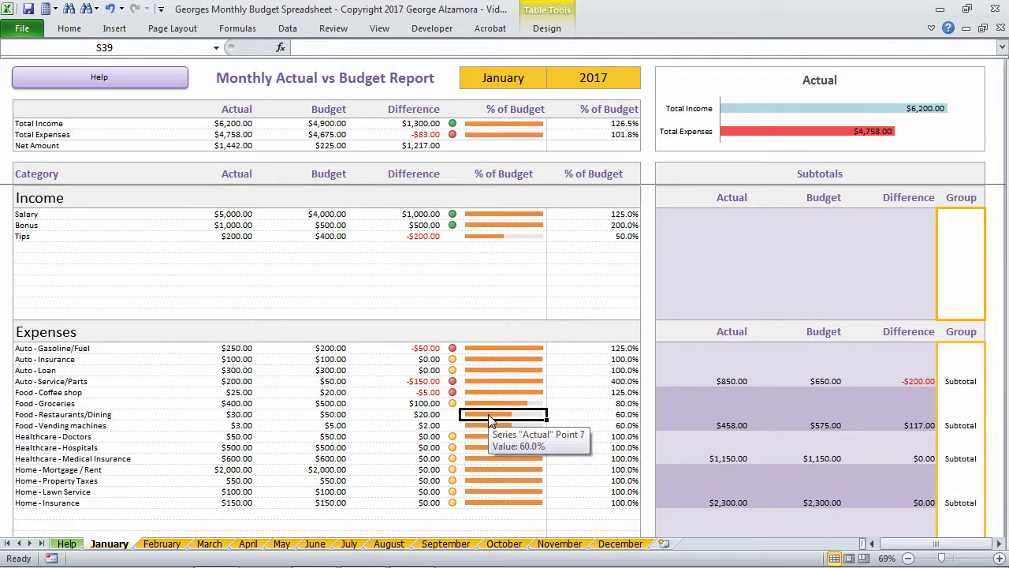
left_click(138, 425)
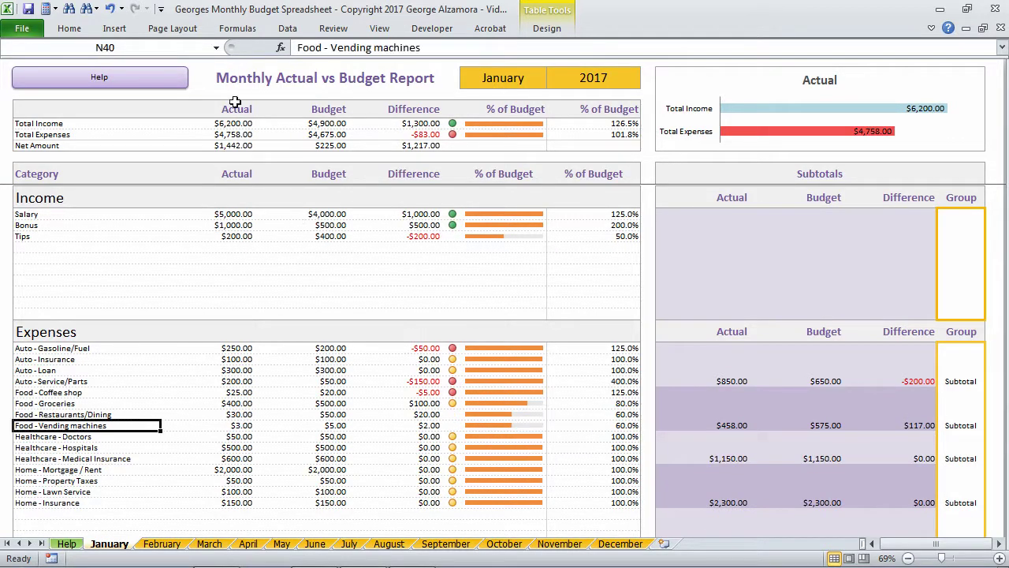